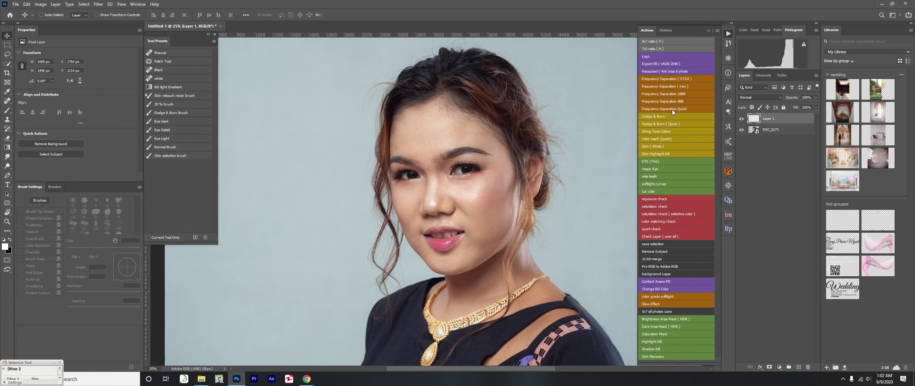
Run Frequency Separation (Quick) with a 9 px Gaussian Blur on the low-frequency layer.
left_click(672, 109)
type("7")
key("ctrl+plus")
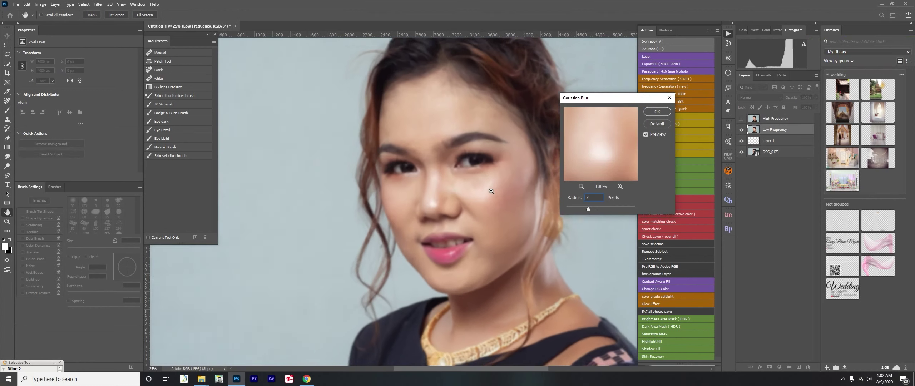
key("ctrl+plus")
key("Up")
key("Up")
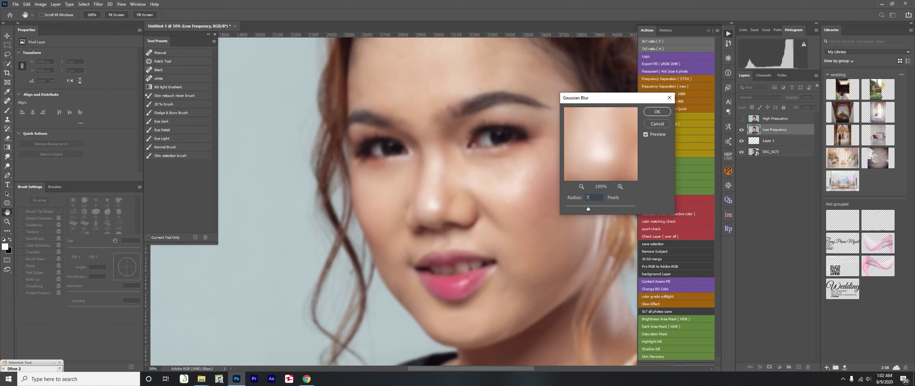
key("Return")
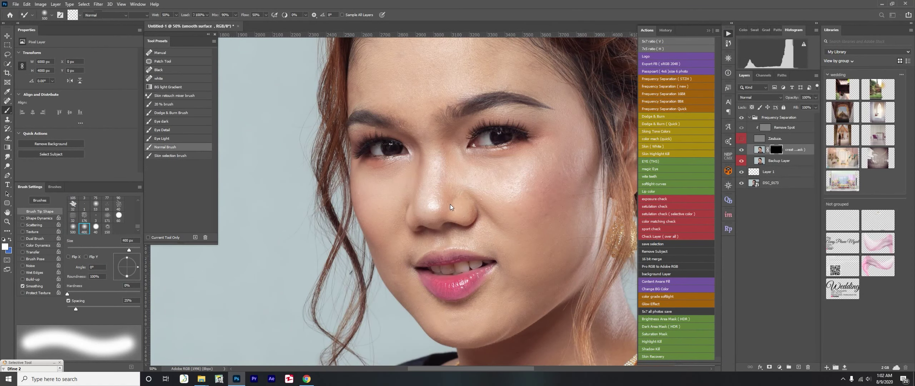
Hide the Texture layer and paint the surface layer mask white over the cheek.
left_click(742, 139)
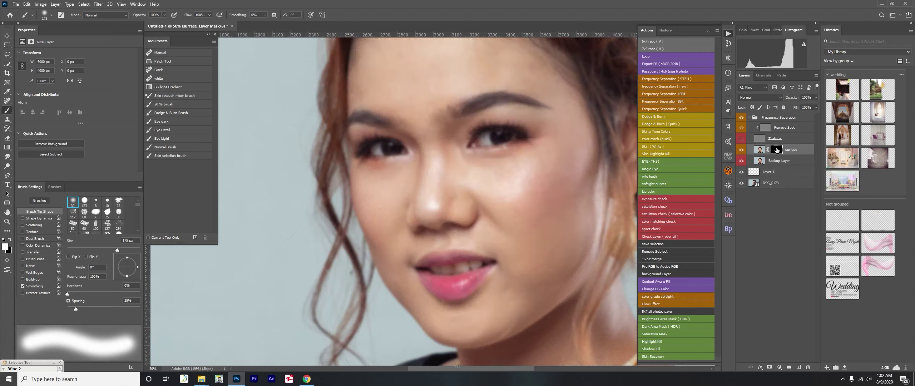
left_click(772, 150)
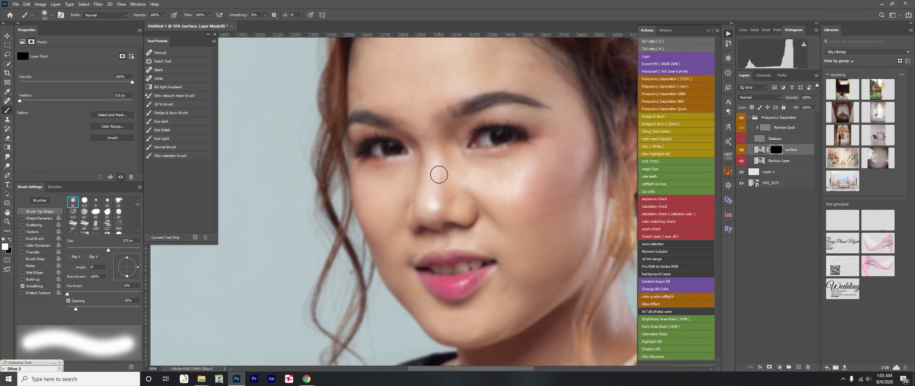
left_click(439, 175)
key("]")
key("]")
left_click_drag(548, 150, 552, 211)
key("]")
key("bracketleft")
key("bracketleft")
key("bracketleft")
key("bracketleft")
key("bracketleft")
Continue painting smoothing over forehead, chin and neck with a 100–300 px brush.
scroll(513, 118, "up", 2)
key("bracketright")
key("bracketright")
key("bracketright")
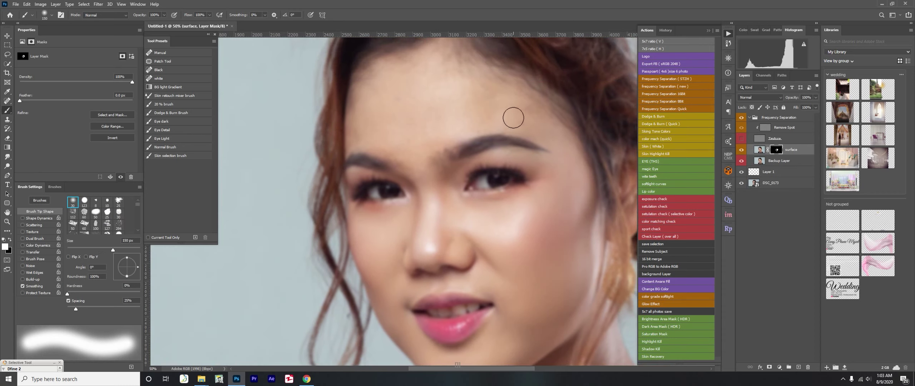
key("bracketright")
key("bracketright")
key("bracketleft")
key("bracketleft")
key("bracketright")
key("bracketright")
key("bracketright")
scroll(402, 56, "down", 3)
key("bracketleft")
key("bracketleft")
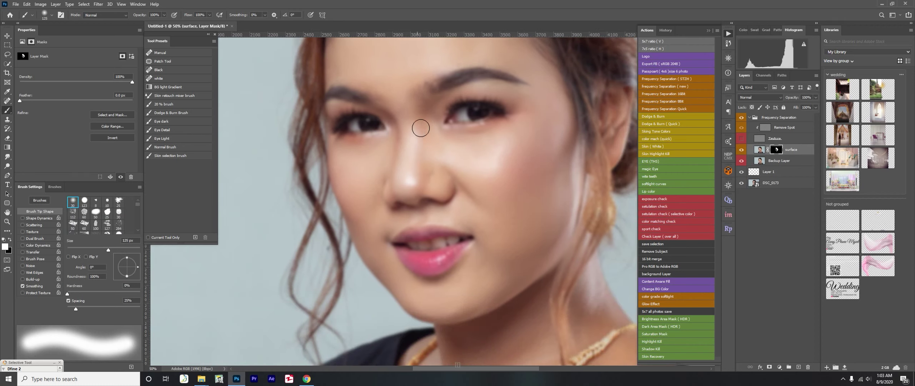
key("bracketleft")
key("bracketleft")
key("bracketleft")
scroll(477, 138, "down", 5)
key("bracketright")
key("bracketright")
key("bracketright")
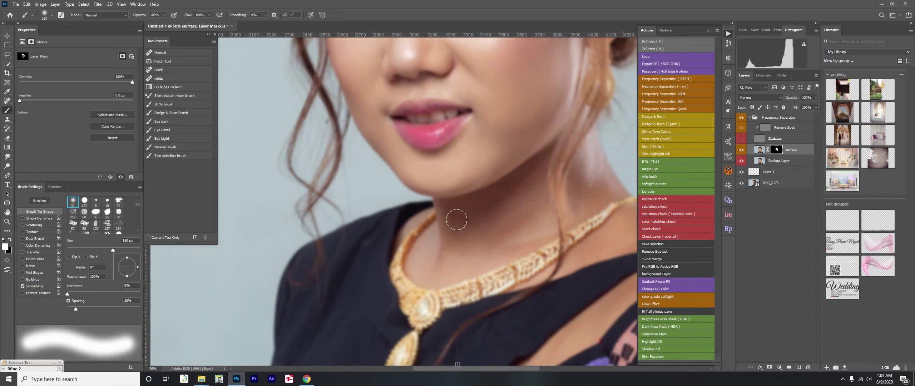
scroll(415, 253, "right", 3)
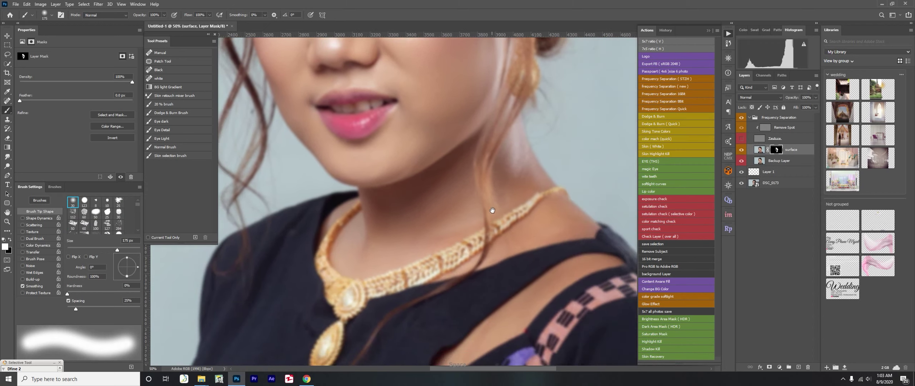
key("bracketleft")
key("bracketleft")
scroll(519, 172, "down", 2)
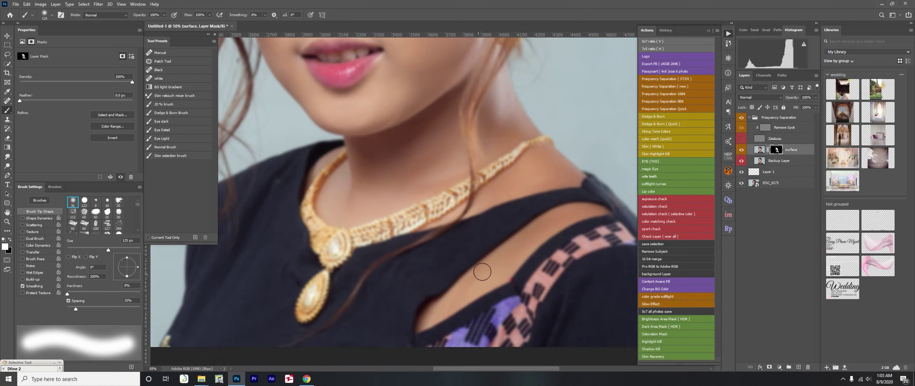
Check the mask overlay, then re-show Texture and return to the surface layer pixels.
left_click_drag(439, 112, 509, 277)
key("backslash")
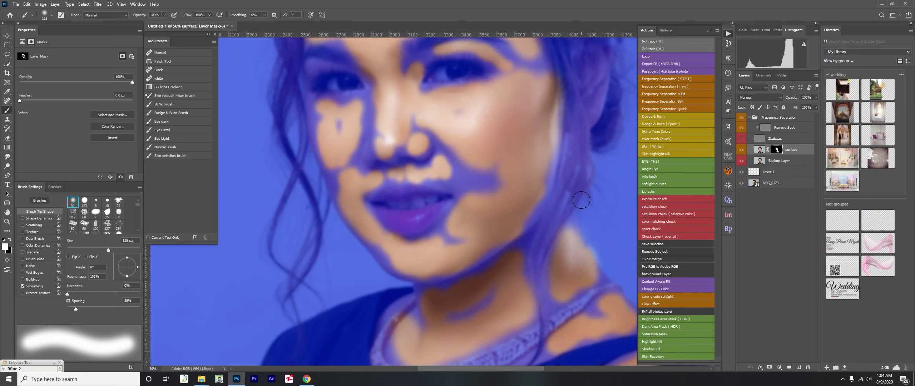
key("bracketright")
key("bracketright")
key("bracketright")
key("backslash")
left_click_drag(316, 68, 327, 122)
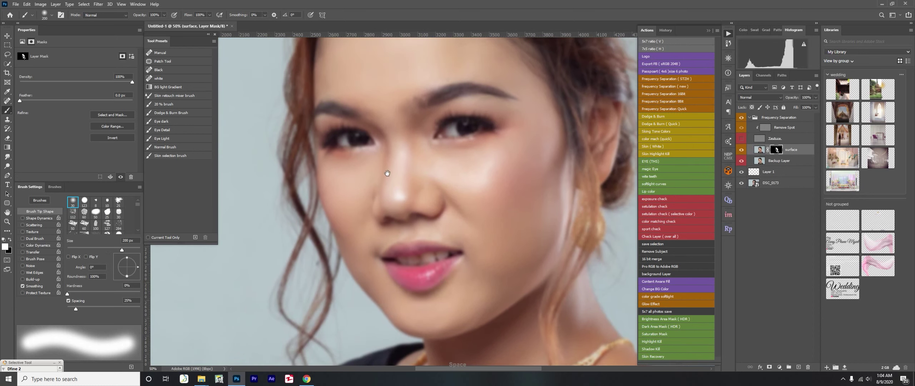
key("bracketleft")
key("bracketleft")
key("bracketleft")
left_click(741, 139)
left_click(759, 150)
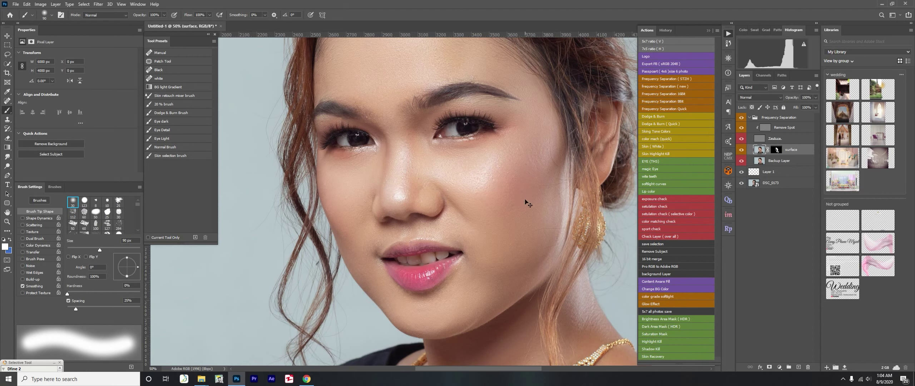
Add the Dodge & Burn (Quick) group, adjusting Blend If Underlying Layer sliders for burn and dodge.
left_click(750, 117)
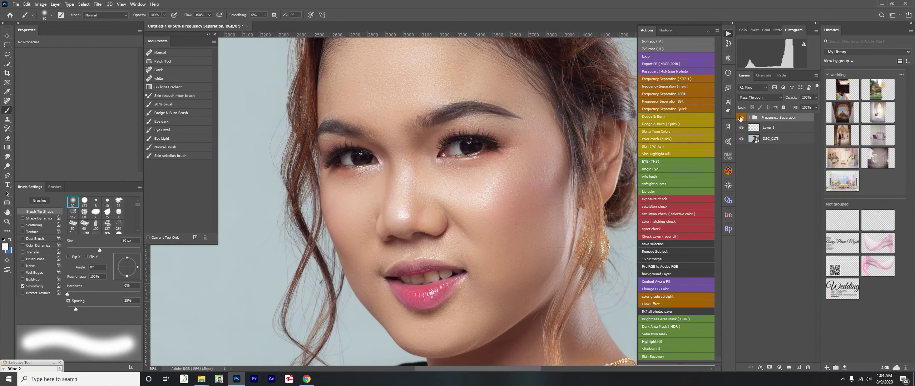
left_click(663, 124)
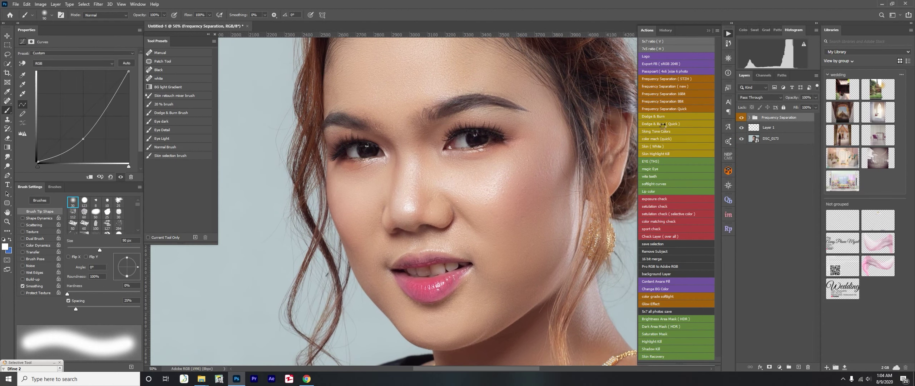
left_click_drag(758, 188, 783, 187)
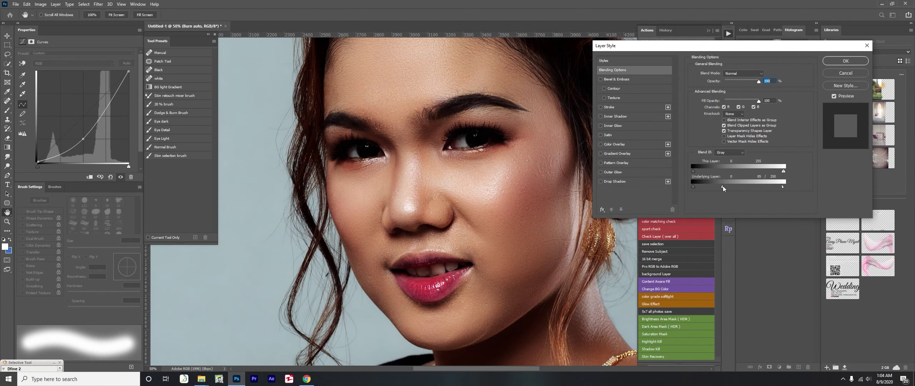
left_click(845, 61)
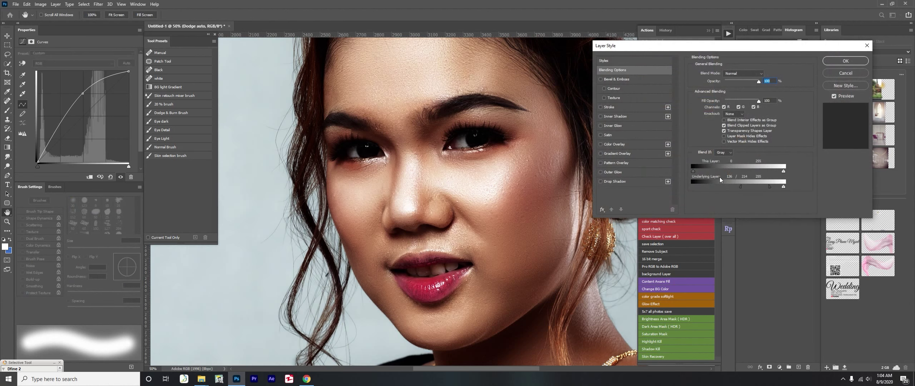
left_click_drag(758, 186, 728, 190)
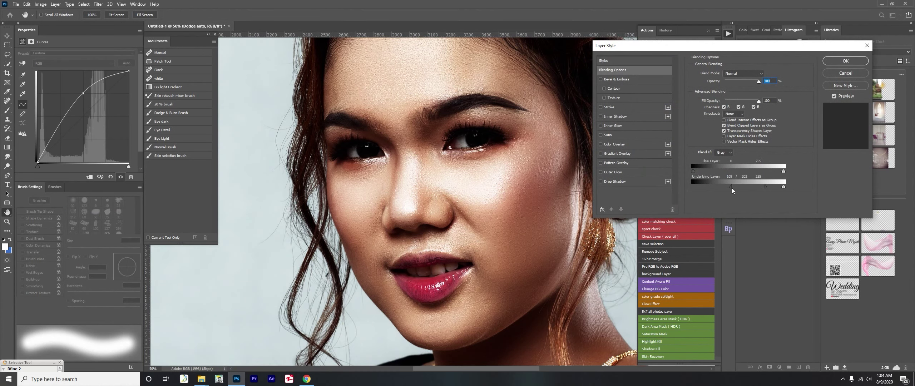
left_click(844, 61)
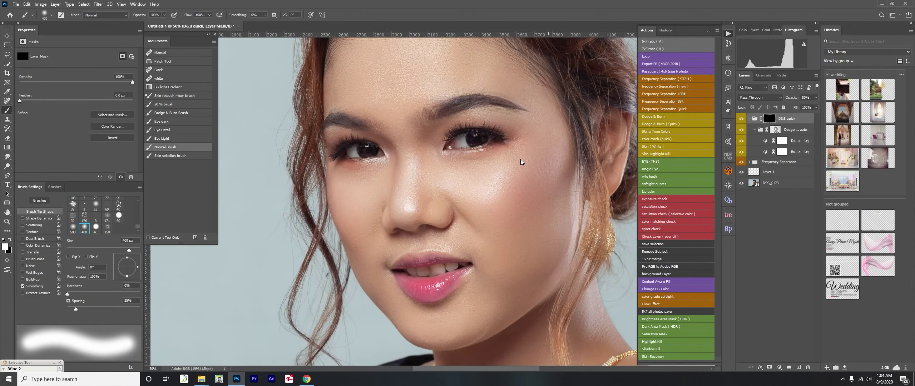
Target the D&B quick mask and paint shading beside the nose and lower cheek.
left_click(771, 119)
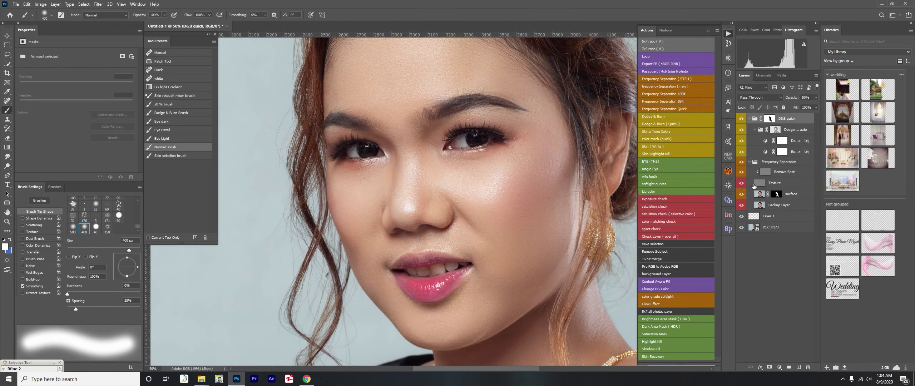
left_click(771, 119)
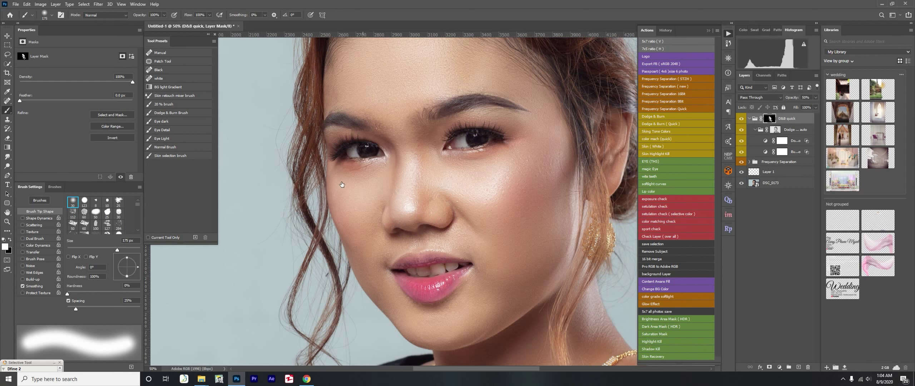
key("bracketright")
key("bracketright")
scroll(540, 218, "down", 2)
key("backslash")
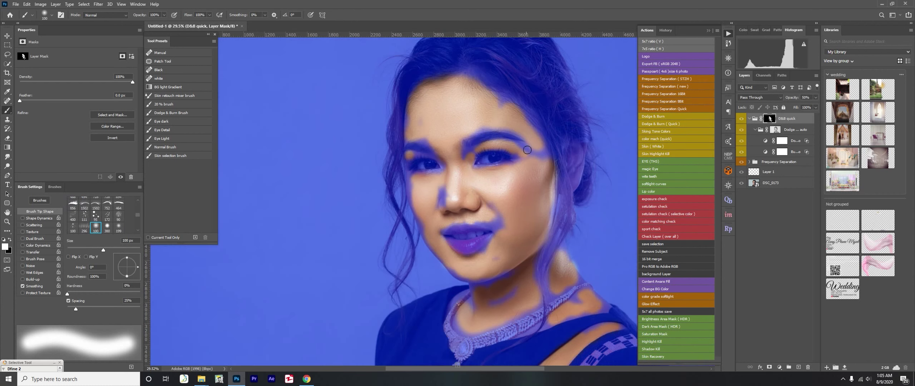
key("bracketright")
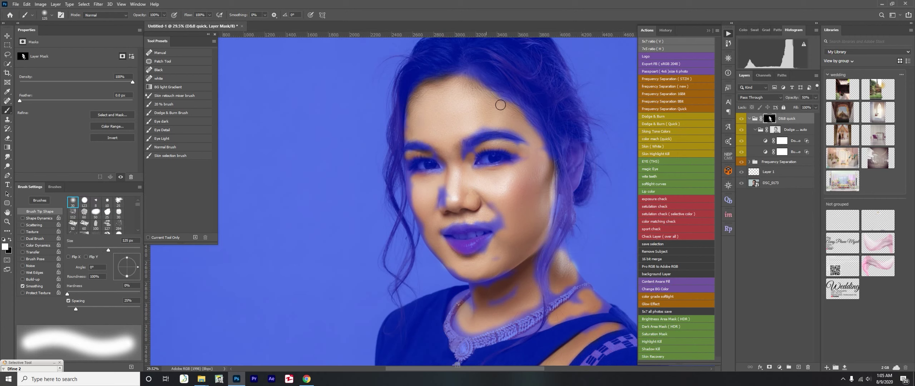
left_click_drag(497, 218, 443, 197)
key("bracketleft")
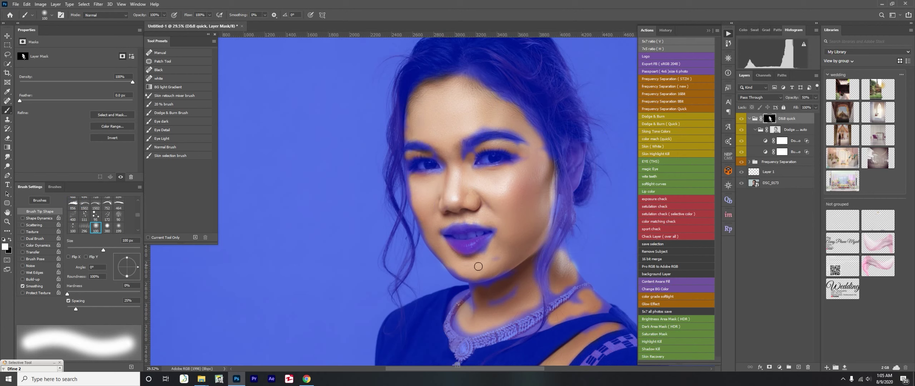
Paint the shading along the neck and shoulder, then collapse the D&B quick group.
key("bracketright")
key("bracketright")
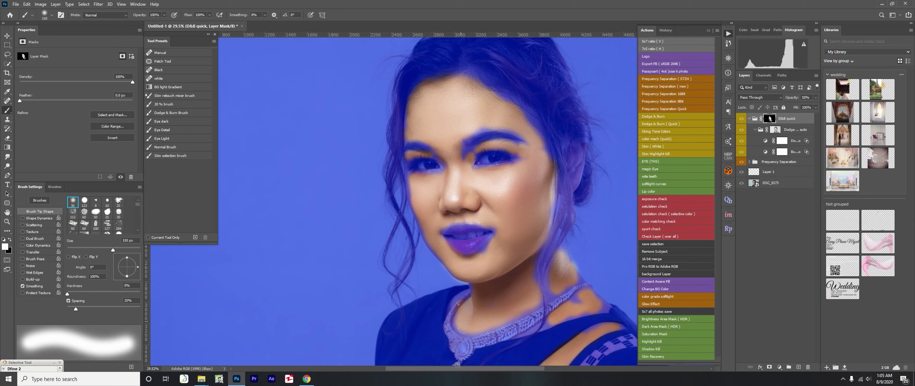
mouse_move(463, 327)
left_mouse_down()
mouse_move(569, 310)
mouse_move(593, 322)
left_mouse_up()
key("bracketleft")
key("bracketleft")
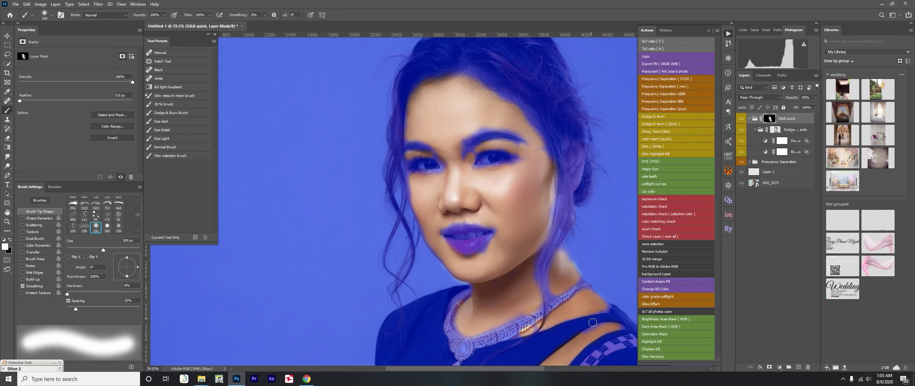
key("space")
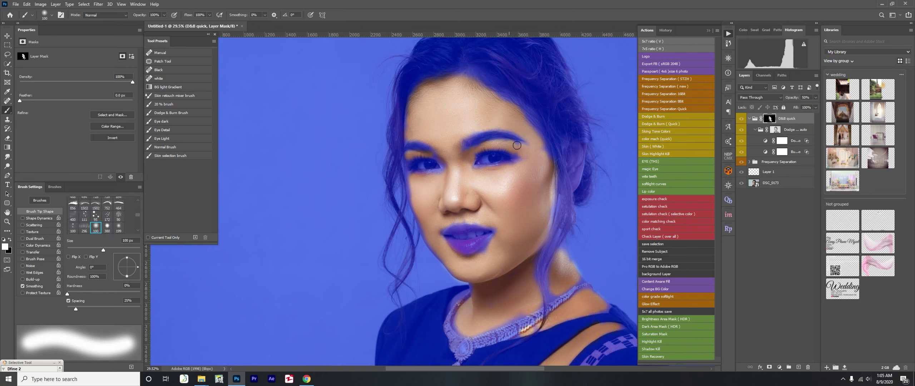
left_click(770, 120, "alt+shift")
Add a Skin Tone Colors group and copy the D&B quick mask onto it.
key("v")
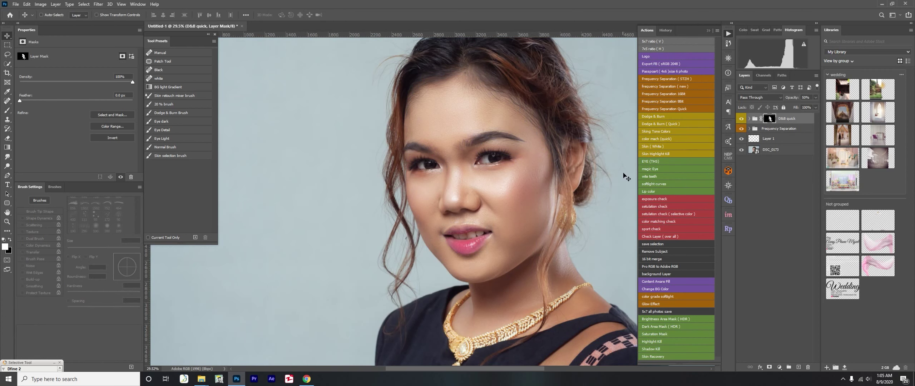
key("ctrl+plus")
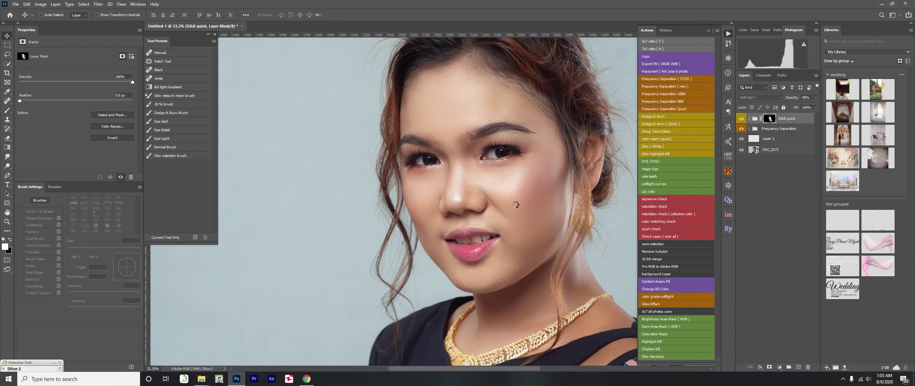
key("F2")
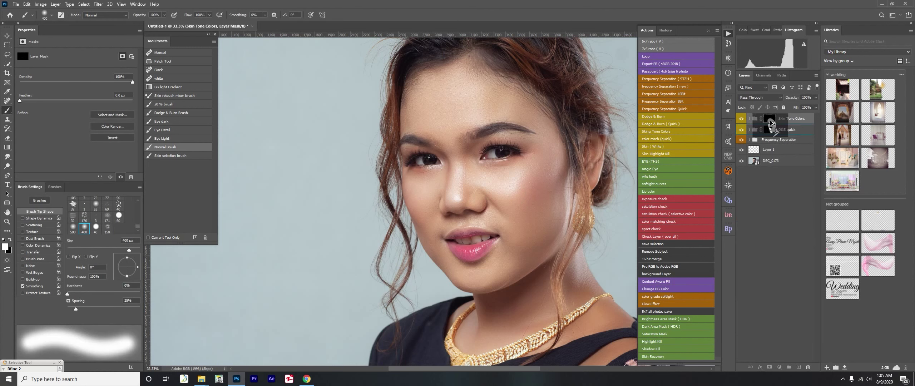
left_click_drag(770, 120, 770, 119)
key("ctrl+plus")
Lower the Skin Tone Colors group opacity to about 58%.
key("3")
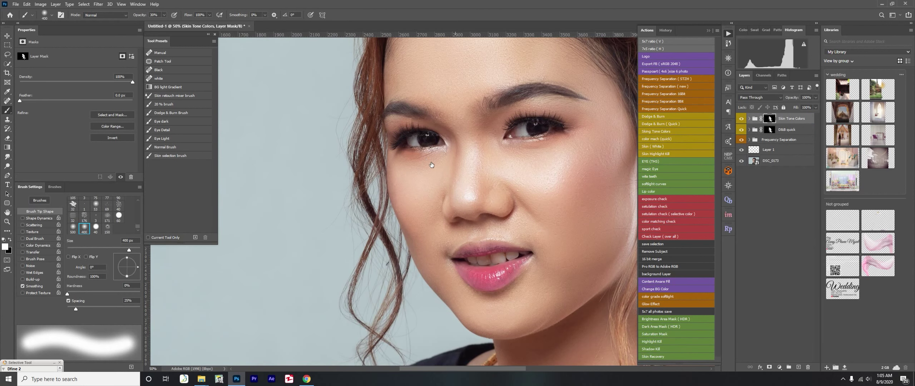
key("v")
key("3")
key("ctrl+minus")
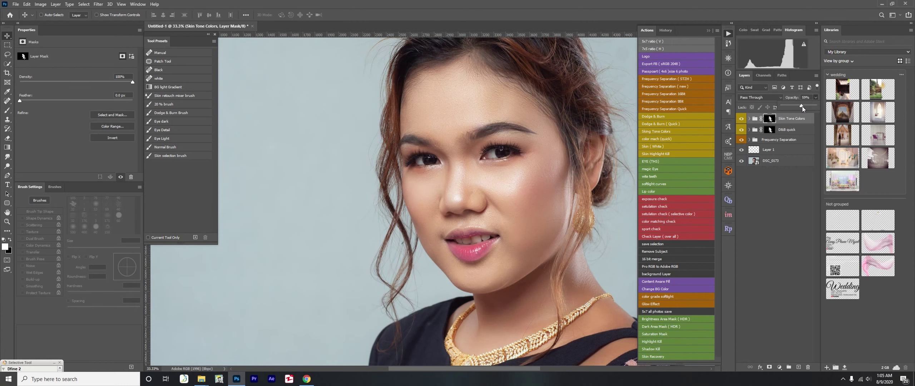
left_click_drag(801, 107, 802, 107)
key("ctrl+minus")
key("ctrl+plus")
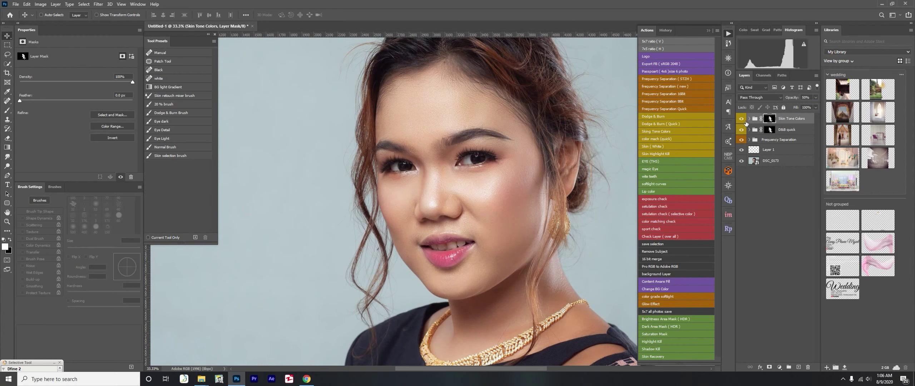
Compare with and without Skin Tone Colors, then add softlight curves and a Dodge & Burn group.
left_click(749, 119)
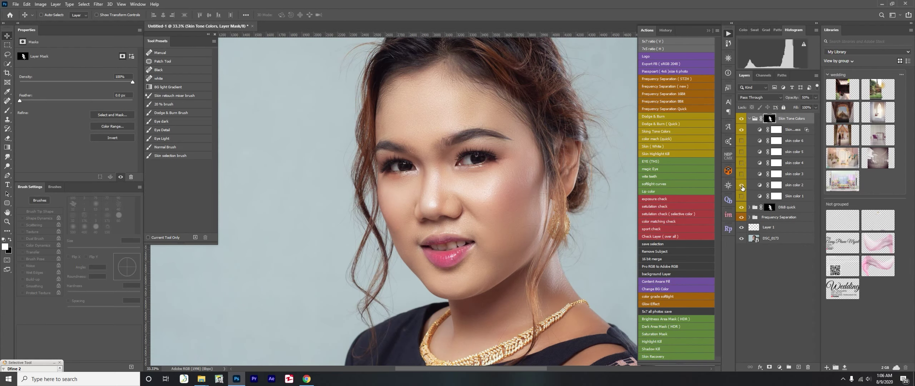
left_click(750, 118)
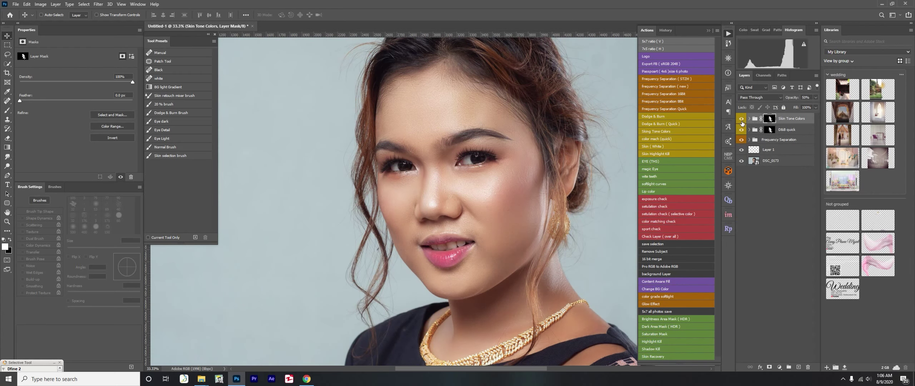
left_click(741, 121)
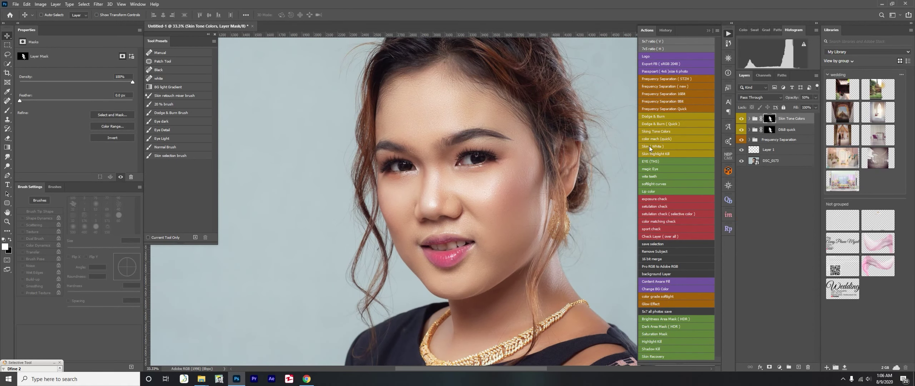
left_click(661, 185)
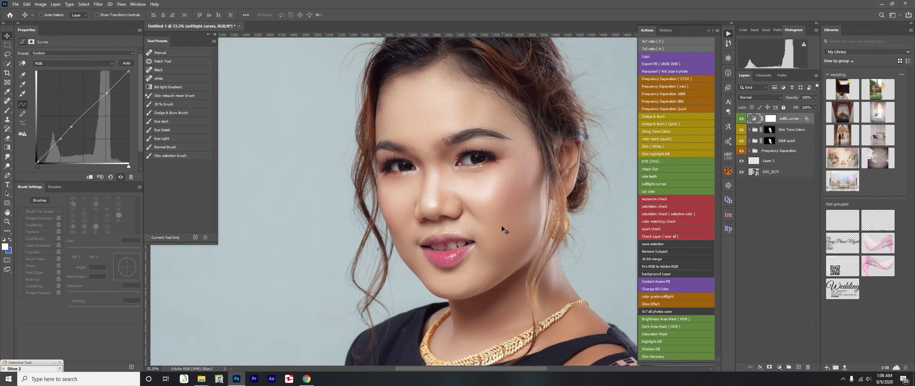
left_click(653, 119)
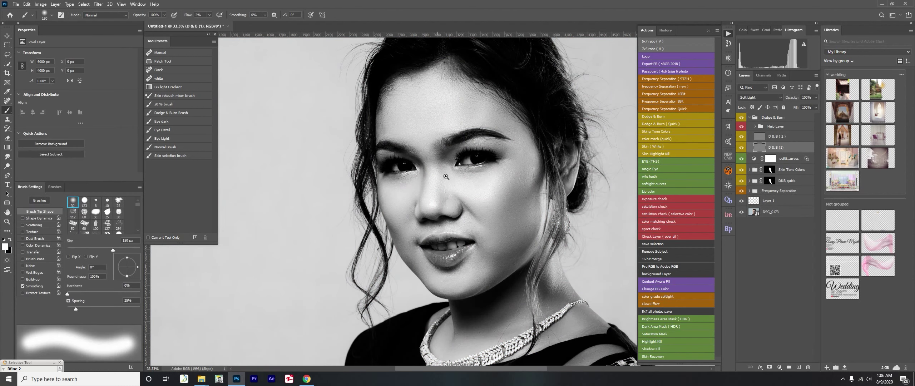
Boost the contrast of the black-and-white help view's curves.
scroll(471, 174, "up", 2)
left_click(755, 127)
left_click(790, 136)
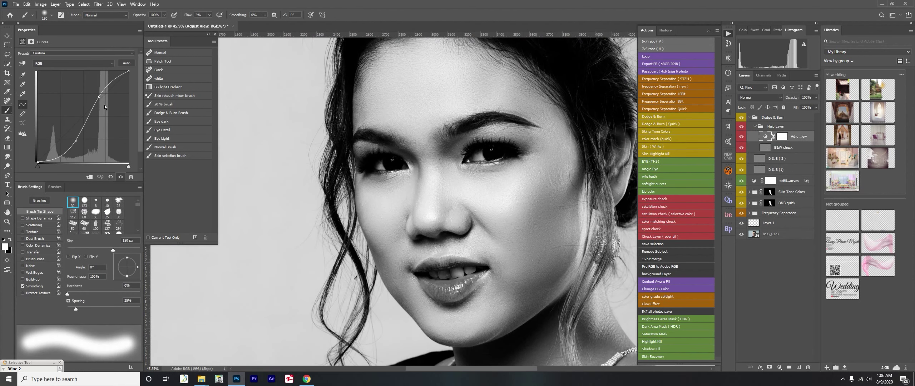
left_click_drag(100, 107, 100, 96)
left_click_drag(76, 140, 77, 145)
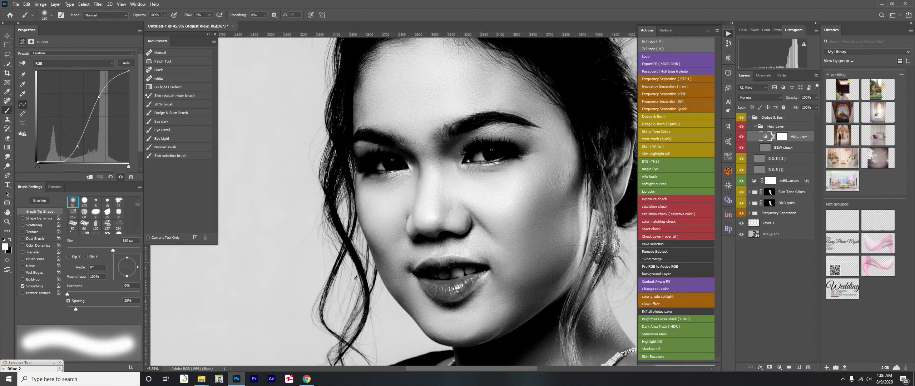
Dodge and burn the face on D & B (1), alternating black and white with a 60–175 px brush.
left_click(767, 171)
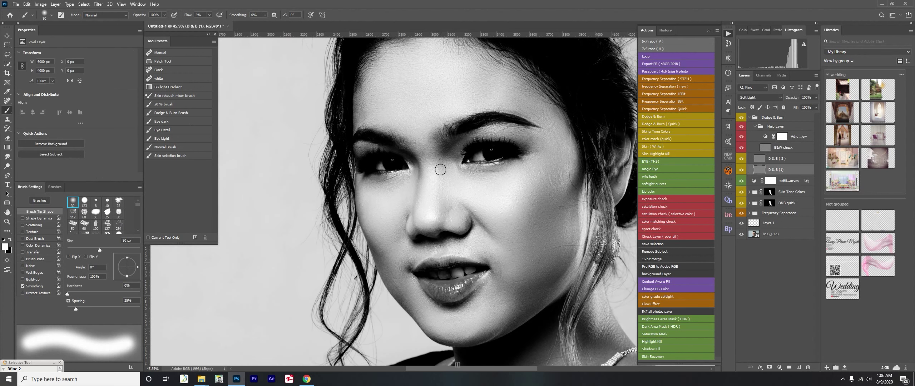
key("bracketright")
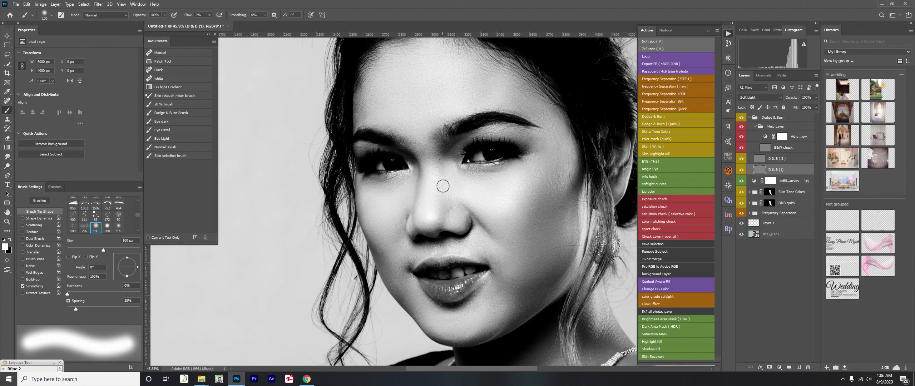
key("x")
key("x")
key("bracketleft")
key("bracketleft")
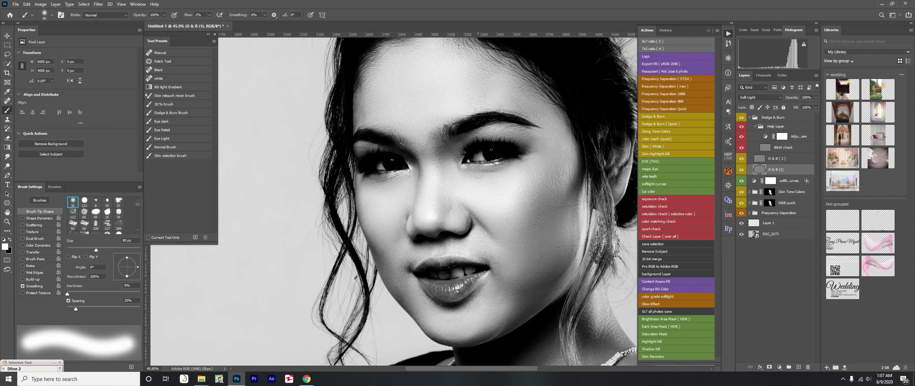
key("bracketleft")
key("x")
key("bracketleft")
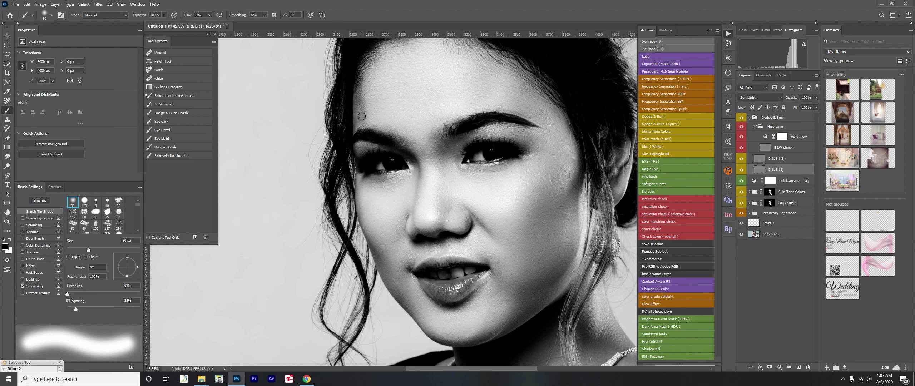
key("x")
key("bracketright")
left_click_drag(366, 84, 358, 121)
key("bracketright")
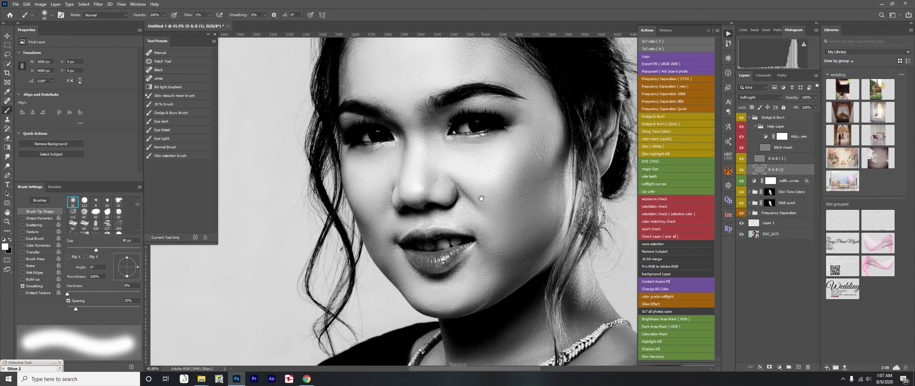
key("x")
key("bracketright")
key("bracketright")
key("bracketright")
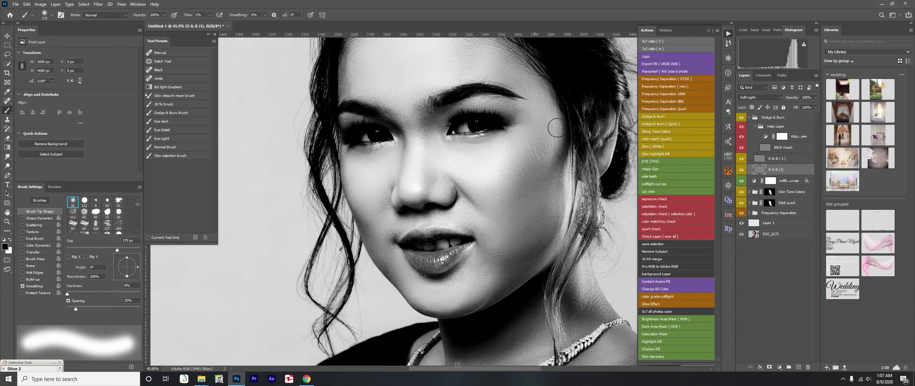
Refine dodge and burn on D & B (1) with smaller 50–100 px strokes.
key("comma")
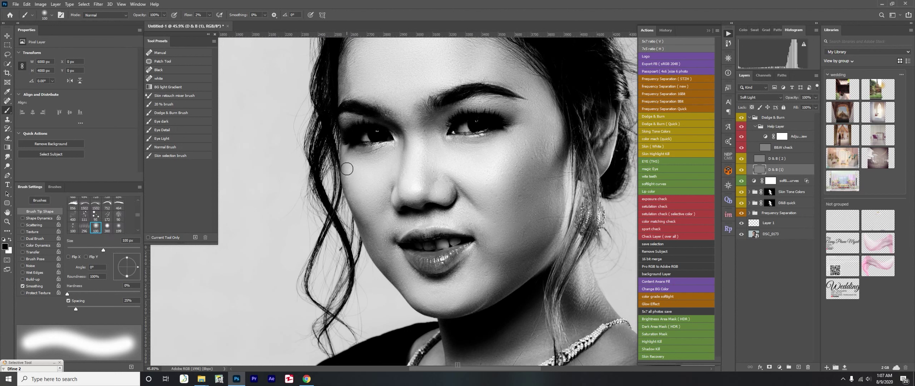
key("period")
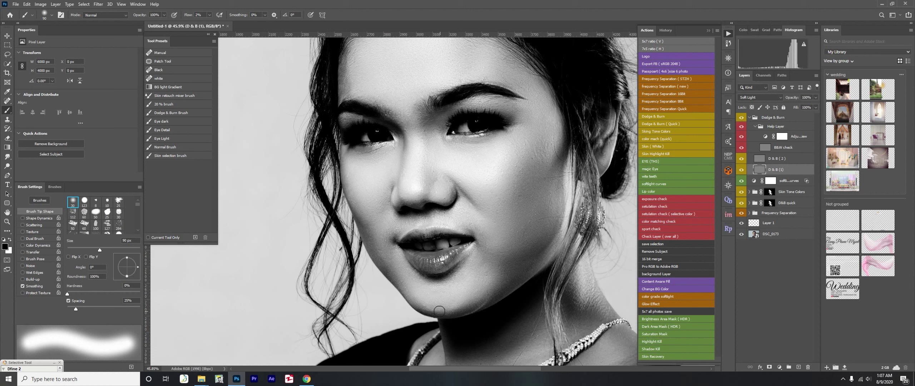
key("bracketleft")
key("x")
key("x")
key("bracketleft")
key("x")
key("bracketleft")
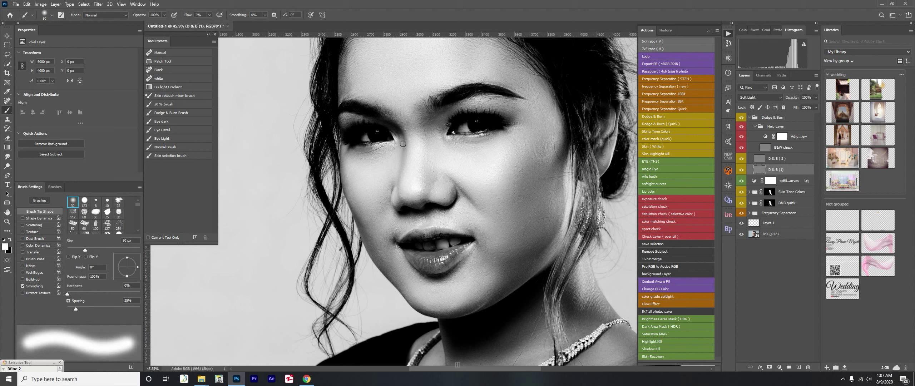
key("bracketright")
key("bracketleft")
key("bracketright")
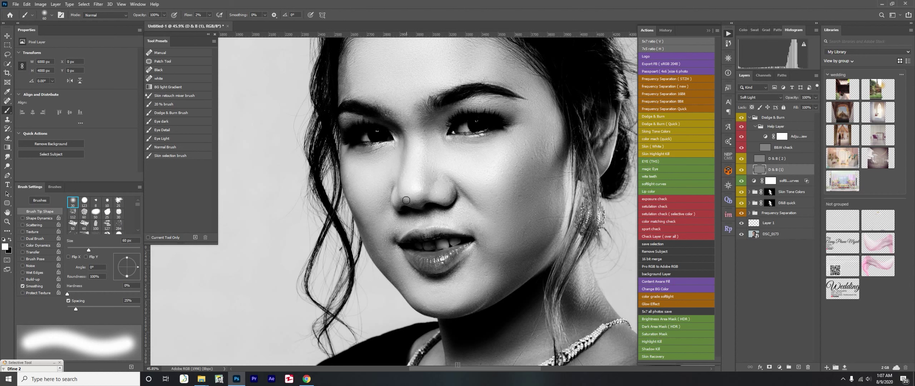
key("bracketright")
key("x")
key("bracketleft")
On D & B (2), zoom in and lighten the teeth with a 20–45 px white brush.
left_click(780, 158)
scroll(451, 268, "up", 3)
key("bracketleft")
key("bracketleft")
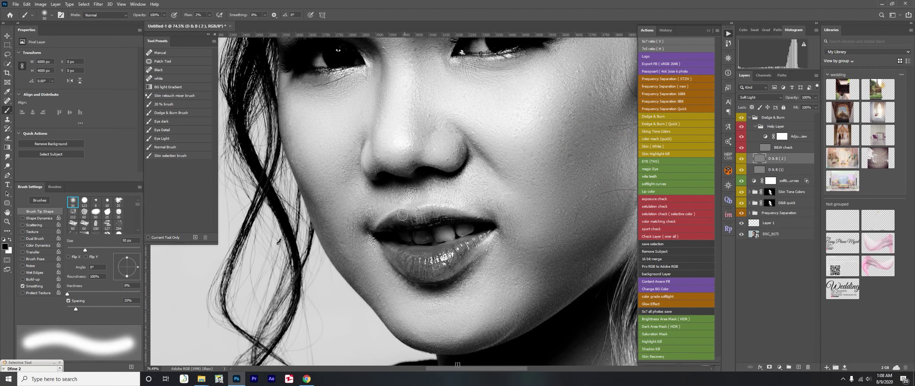
key("bracketleft")
key("bracketleft")
key("bracketleft")
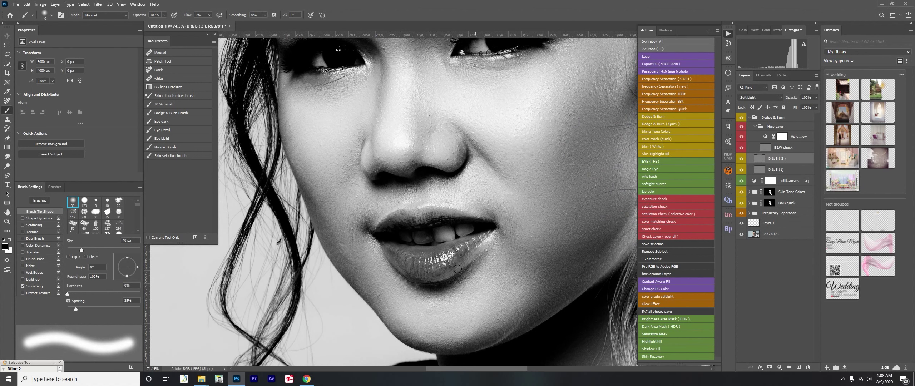
key("bracketleft")
left_click(440, 233, "ctrl")
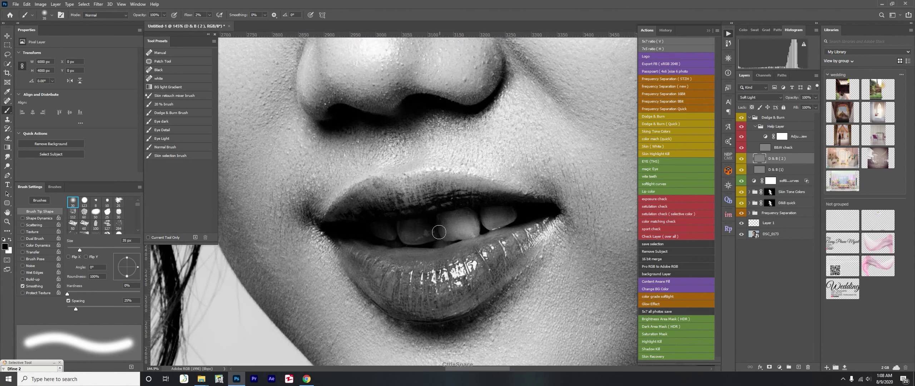
key("x")
key("bracketleft")
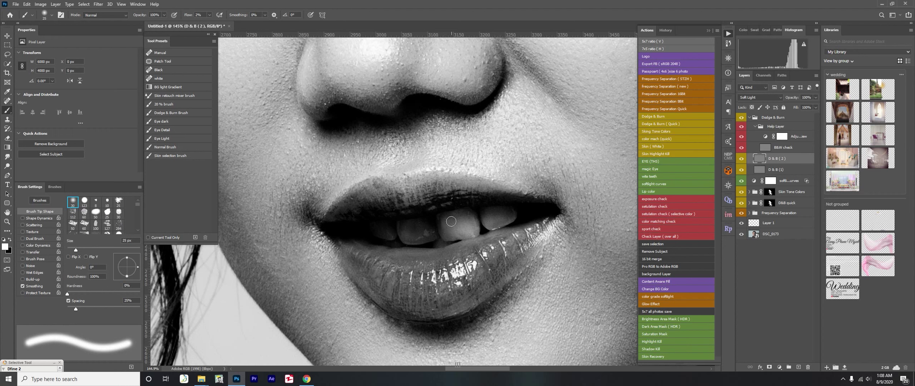
key("bracketleft")
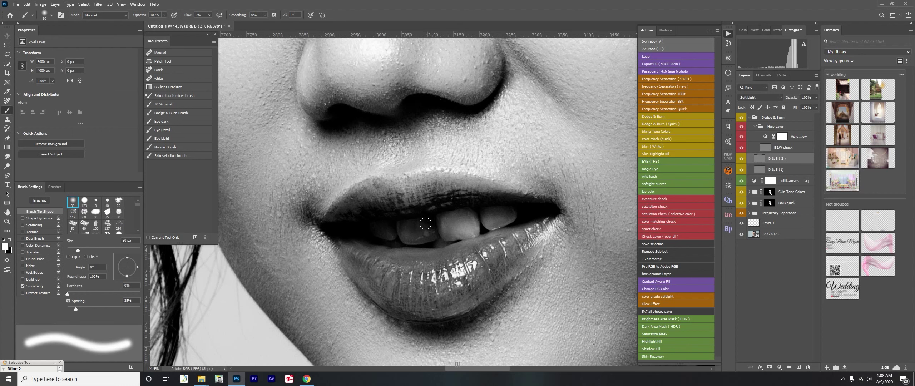
key("bracketleft")
key("bracketright")
key("bracketright")
Preview the teeth in colour, then darken the upper lip with a 25–30 px brush.
left_click(742, 126)
key("bracketleft")
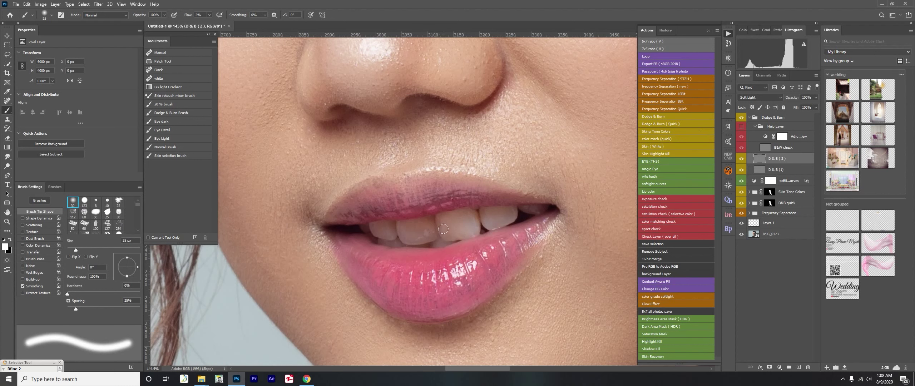
key("bracketleft")
left_click(742, 126)
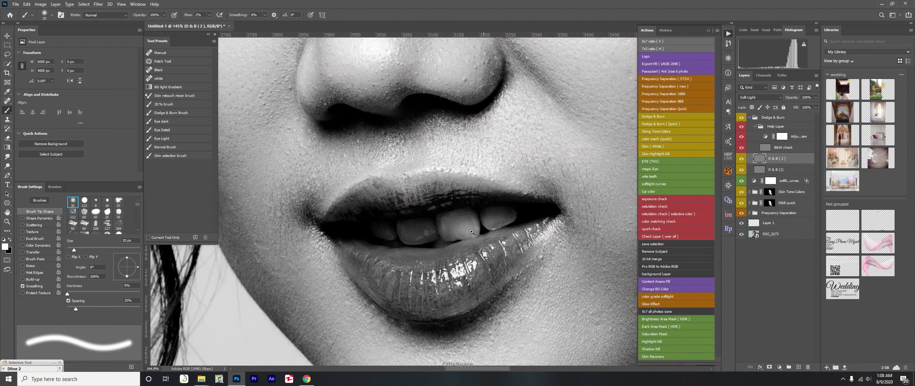
scroll(465, 207, "down", 2)
key("bracketright")
key("bracketright")
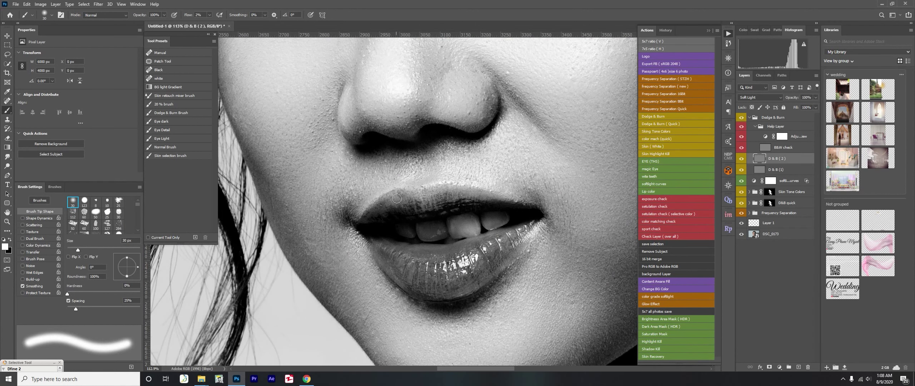
key("x")
mouse_move(402, 199)
left_mouse_down()
mouse_move(427, 200)
mouse_move(420, 195)
left_mouse_up()
key("bracketleft")
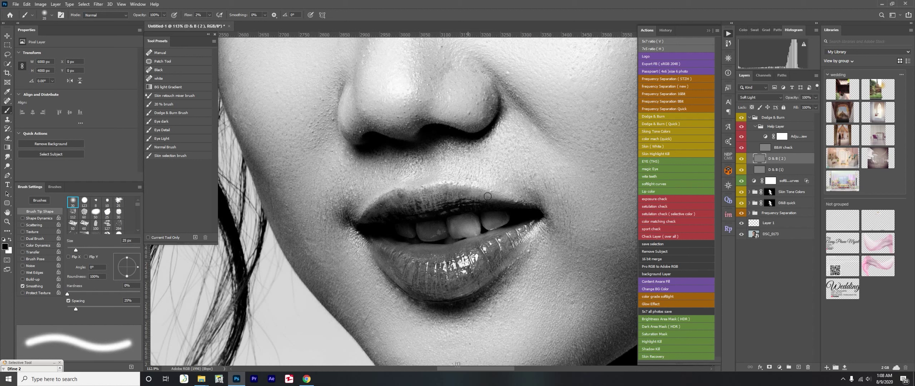
key("bracketright")
key("x")
key("bracketleft")
key("bracketleft")
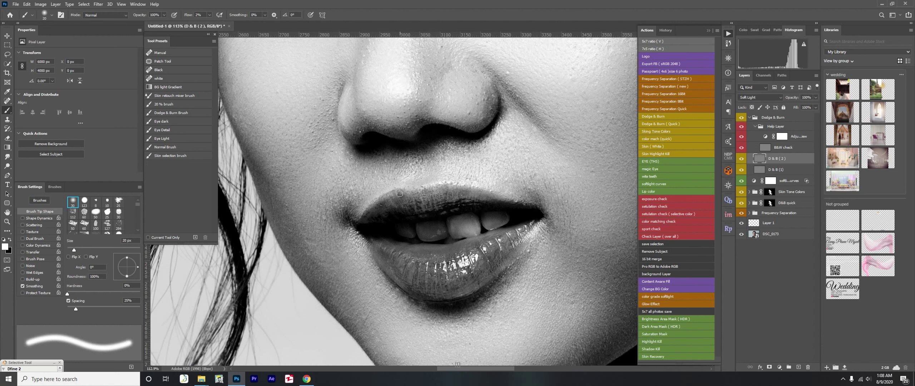
key("bracketright")
key("bracketright")
Finish small touch-ups, hide the black-and-white Help Layer and collapse the Dodge & Burn group.
left_click_drag(453, 236, 430, 236)
key("x")
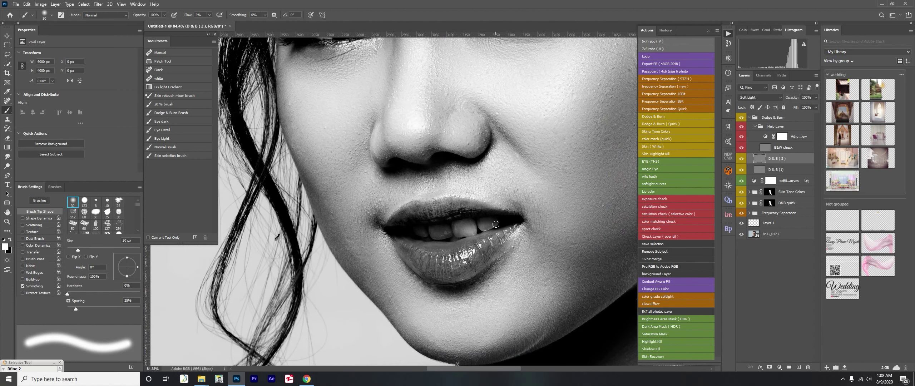
key("bracketright")
key("bracketleft")
left_click_drag(508, 176, 490, 291)
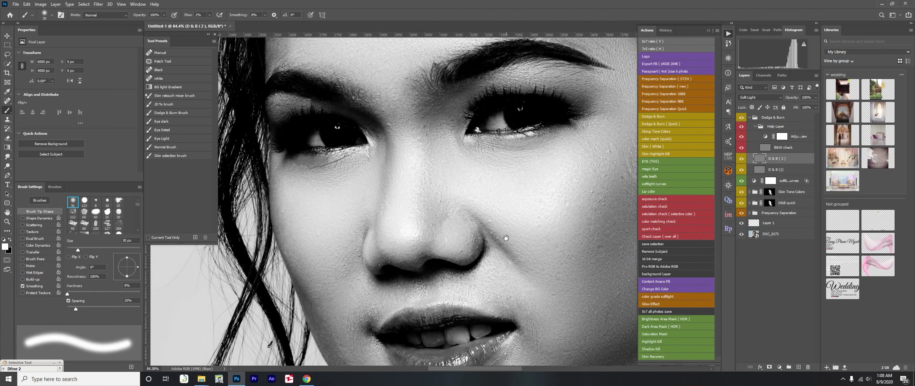
scroll(525, 163, "down", 3)
left_click_drag(525, 163, 493, 181)
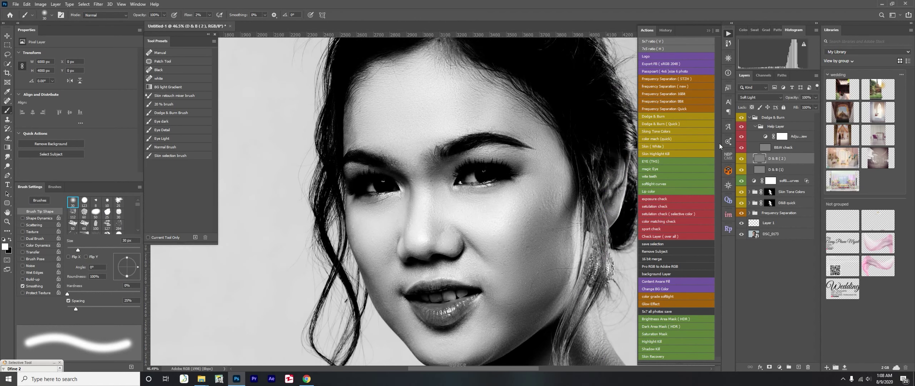
left_click(742, 126)
left_click(750, 117)
Run the EYE (THS) action and paint the Eye White mask over the left eye white.
key("ctrl+minus")
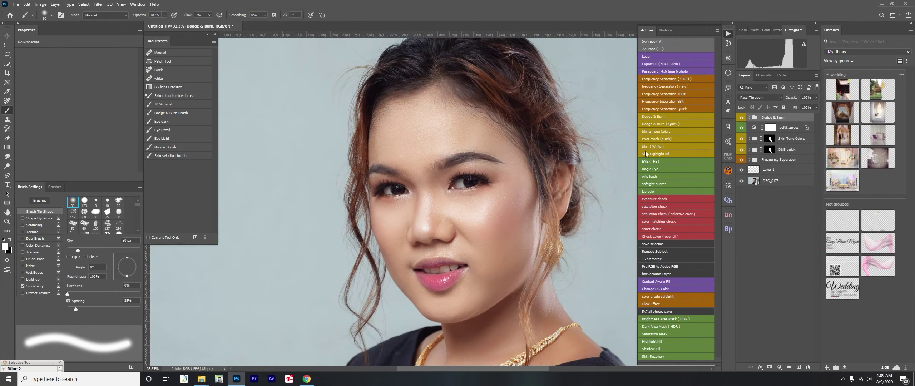
left_click(654, 161)
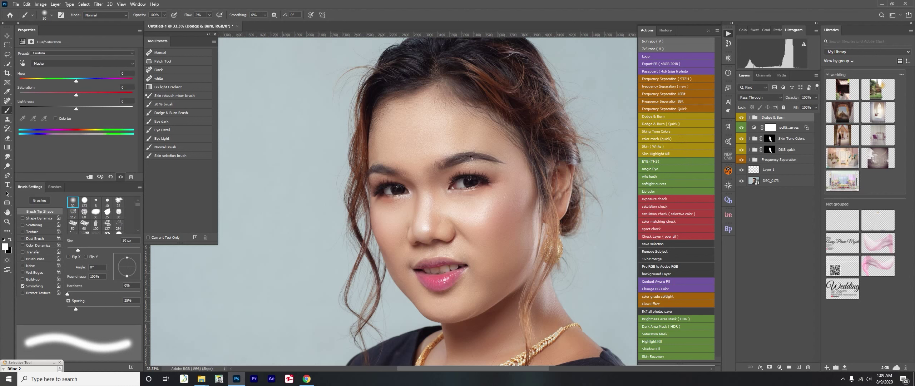
key("Return")
left_click(388, 209, "ctrl")
key("shift+comma")
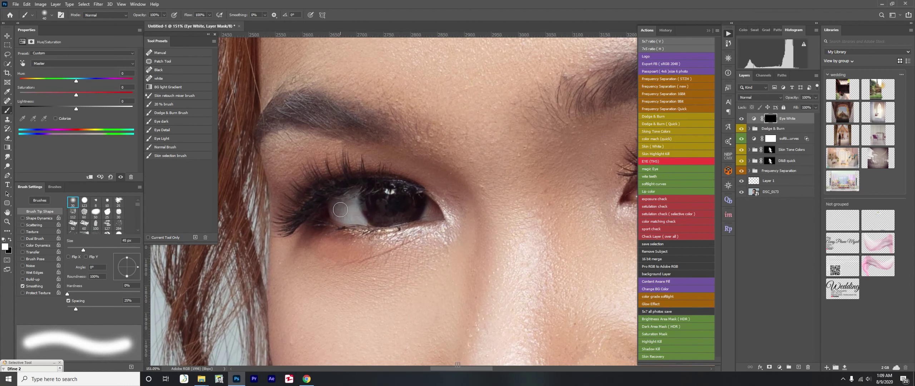
left_click_drag(338, 213, 357, 206)
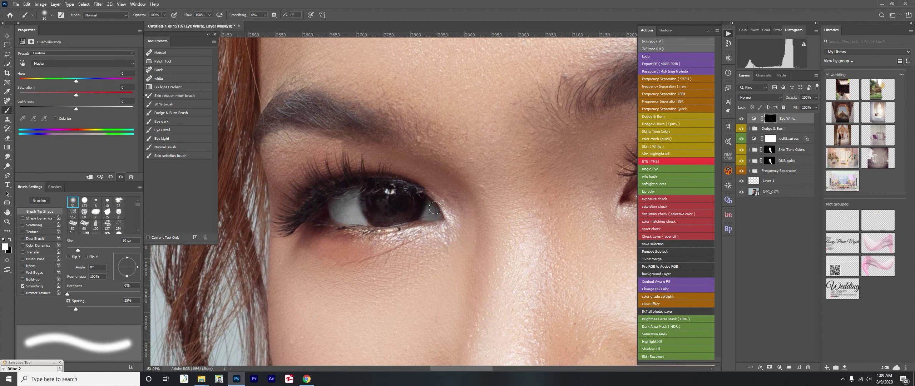
scroll(436, 211, "right", 5)
key("bracketright")
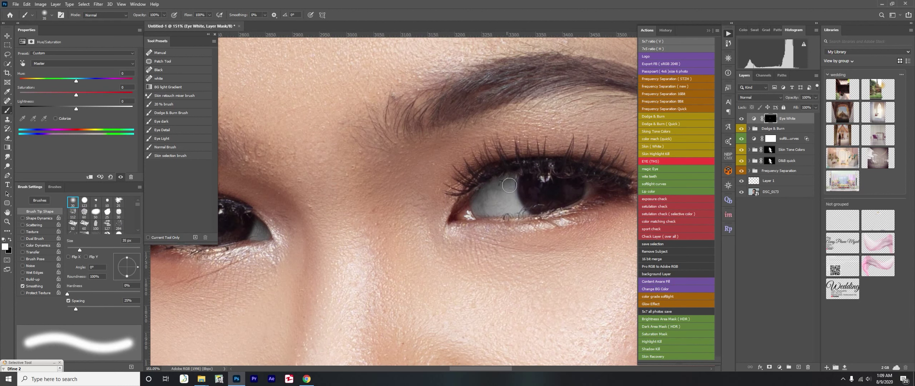
key("bracketleft")
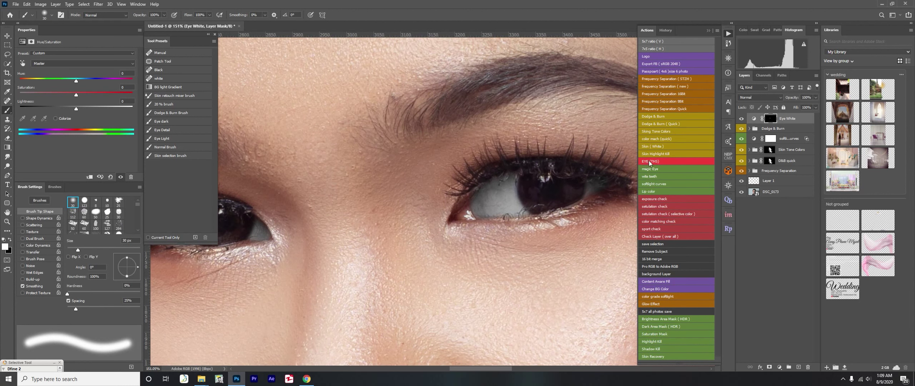
Add the Eye White Light layer and paint brightening over both eye whites.
left_click(650, 162)
left_click(430, 144)
key("bracketleft")
key("bracketleft")
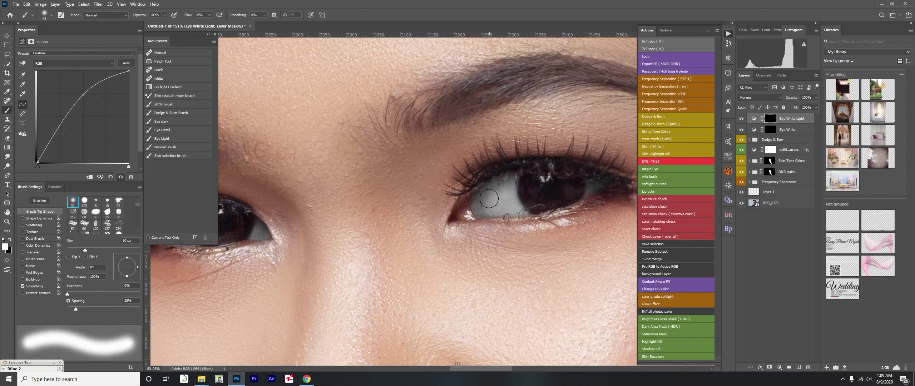
key("bracketleft")
key("bracketleft")
key("bracketleft")
key("bracketleft")
key("bracketright")
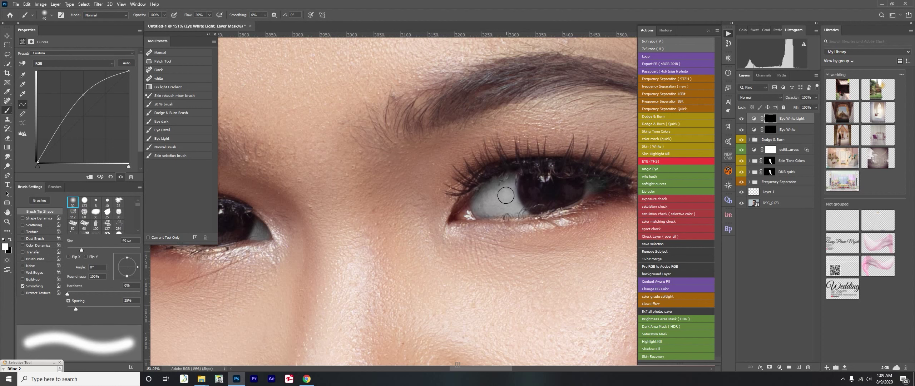
left_click_drag(379, 227, 525, 205)
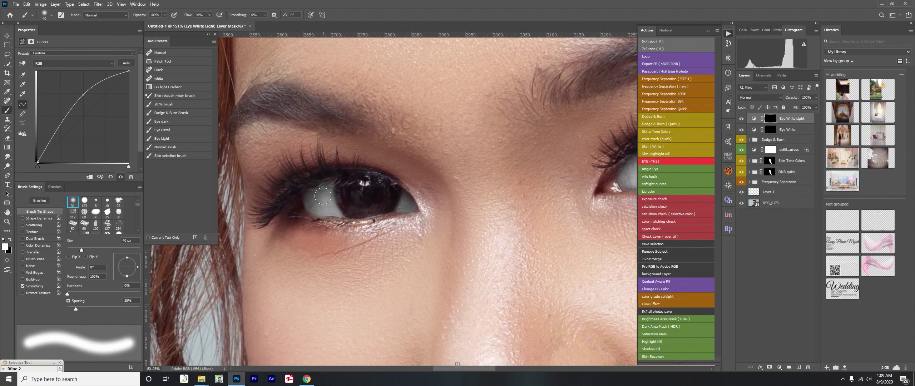
left_click_drag(316, 198, 323, 204)
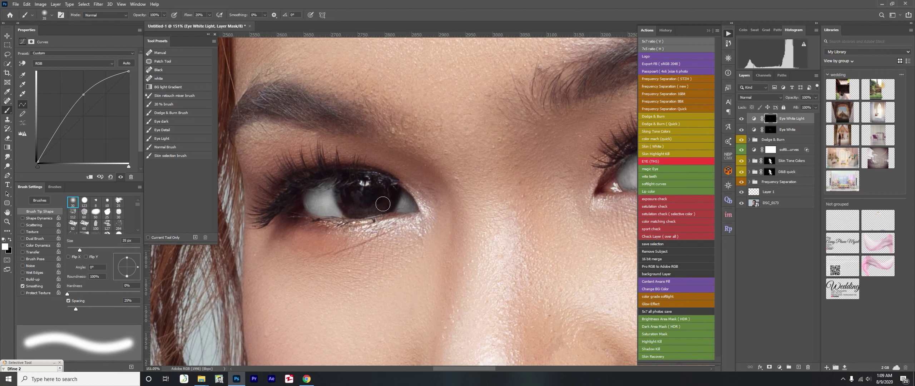
key("bracketleft")
key("bracketleft")
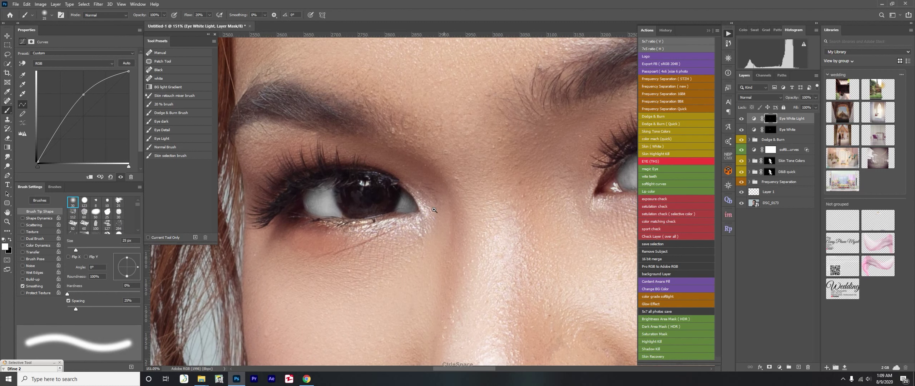
scroll(465, 196, "down", 5)
left_click_drag(711, 151, 644, 167)
Add the Iris Detail layer and stamp radial detail onto both irises.
left_click(643, 163)
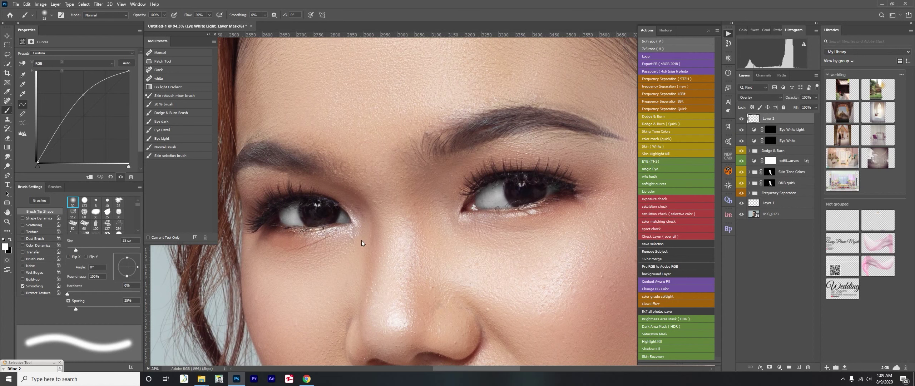
key("Return")
left_click_drag(313, 222, 343, 222)
left_click(358, 195)
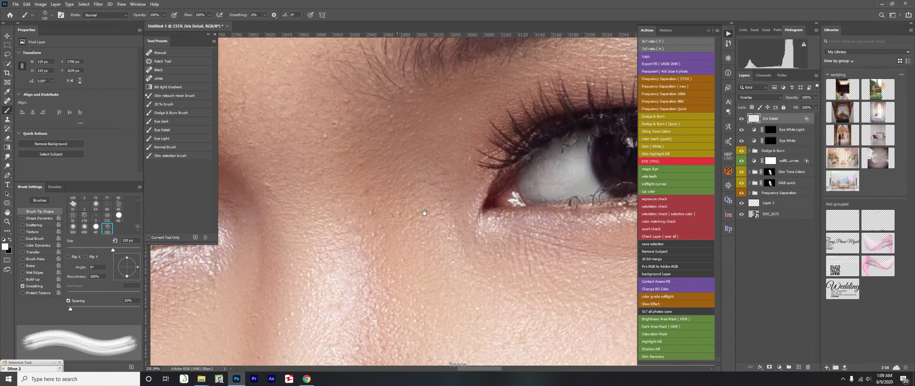
left_click_drag(358, 193, 461, 171)
left_click(462, 171)
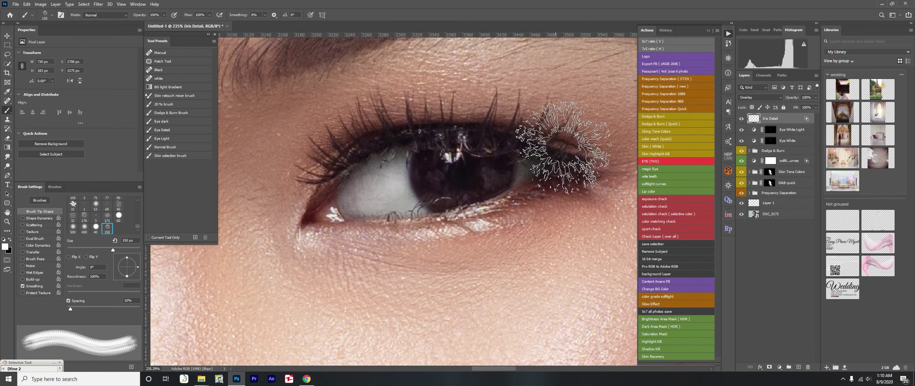
Add the Iris Light layer with a 90 px brush for the irises.
left_click(658, 161)
key("Return")
key("bracketleft")
key("bracketleft")
key("bracketleft")
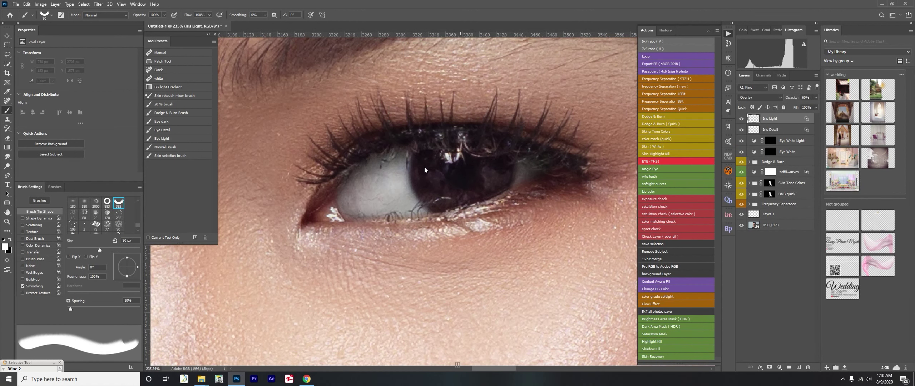
left_click_drag(423, 167, 408, 160)
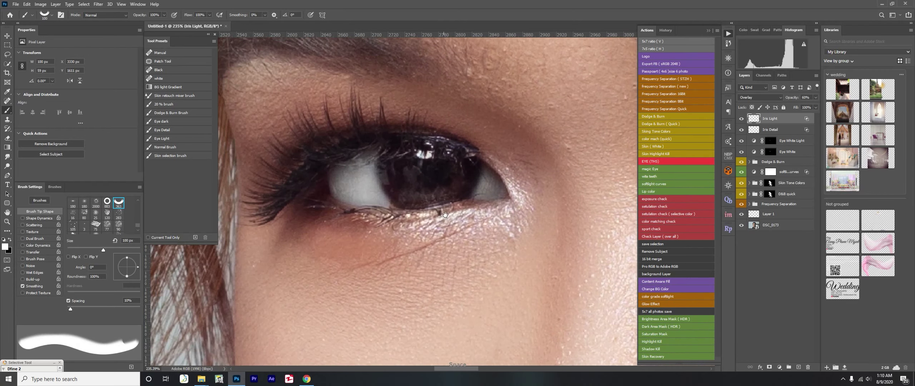
scroll(409, 159, "down", 5)
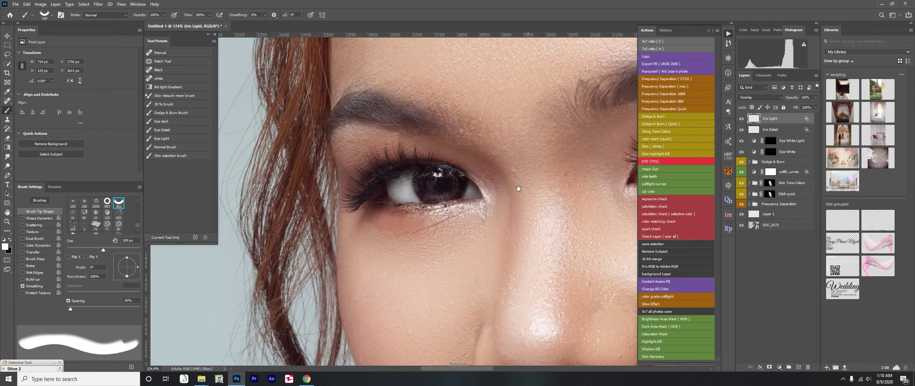
Paint Iris Contrast over the irises and group the eye layers with an iris mask.
left_click(648, 160)
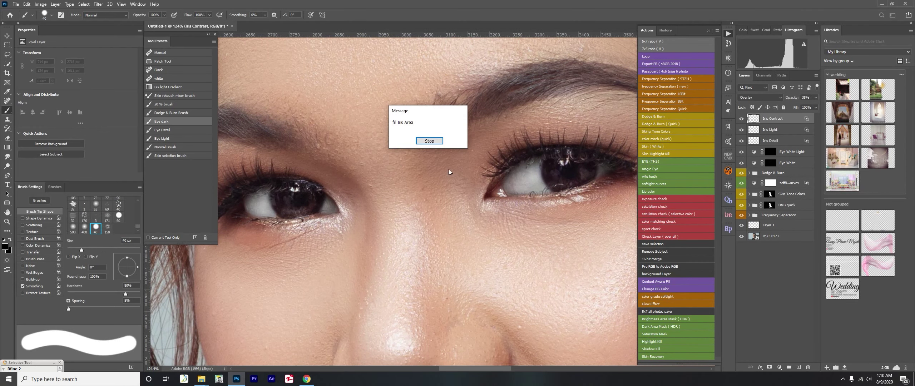
left_click(429, 143)
key("bracketright")
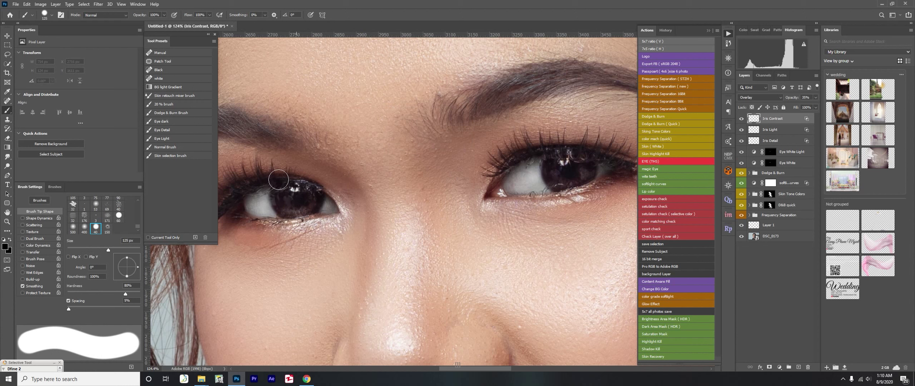
left_click_drag(279, 179, 279, 180)
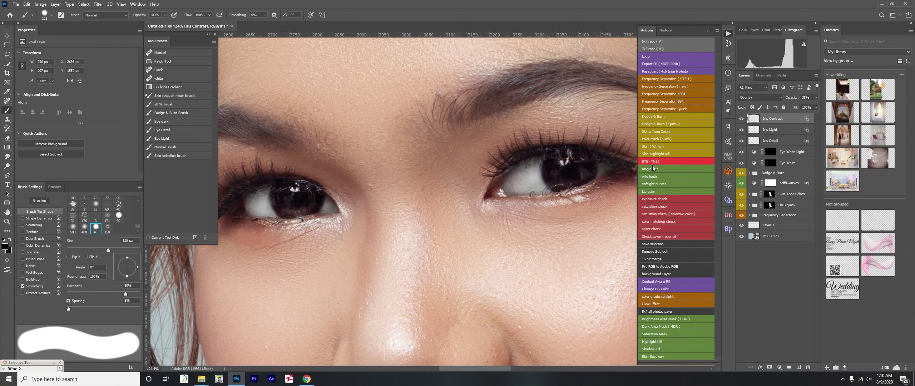
left_click(653, 168)
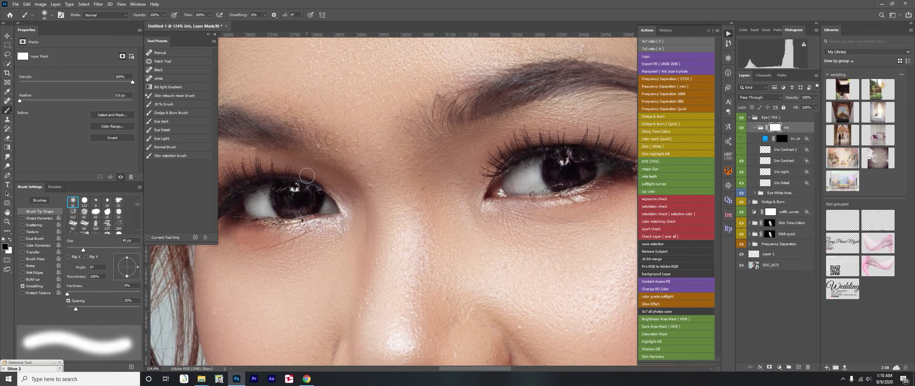
left_click_drag(504, 171, 423, 180)
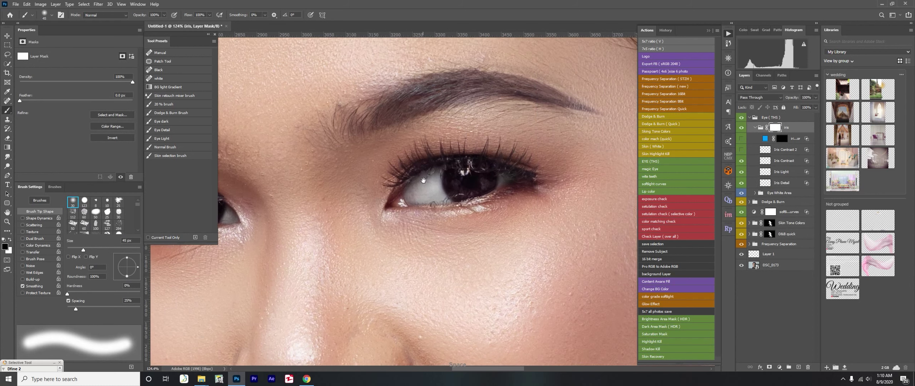
key("bracketleft")
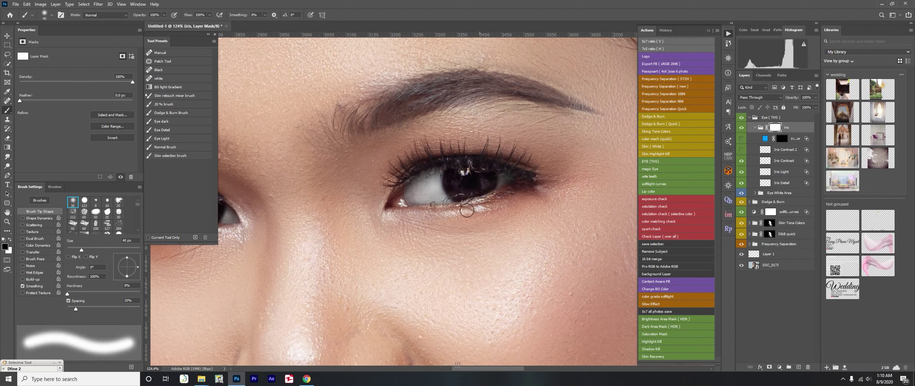
scroll(468, 210, "down", 3)
left_click_drag(458, 258, 475, 222)
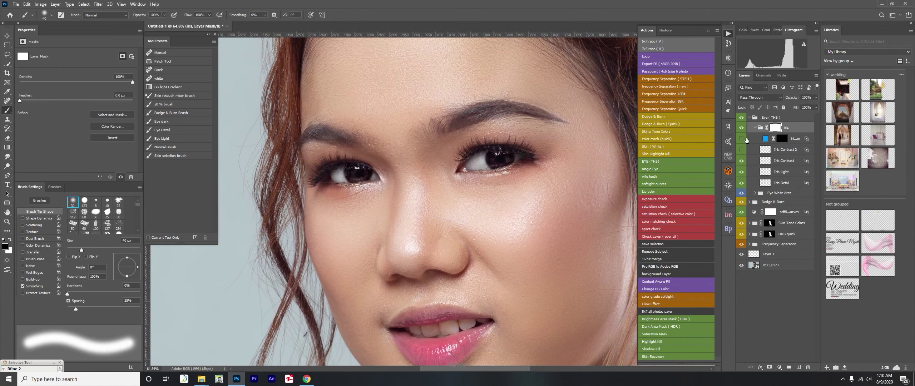
Lower the Eye (THS) group opacity to 83%.
left_click(749, 118)
left_click_drag(816, 97, 813, 108)
left_click(749, 118)
left_click(782, 172)
left_click(749, 117)
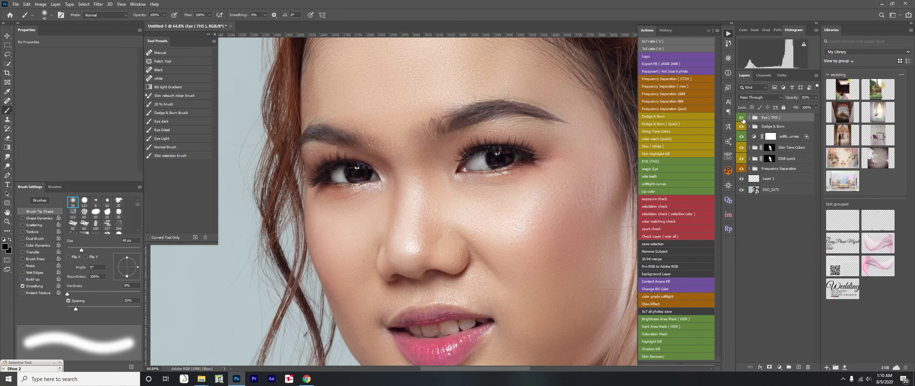
scroll(483, 231, "down", 2)
key("ctrl+space")
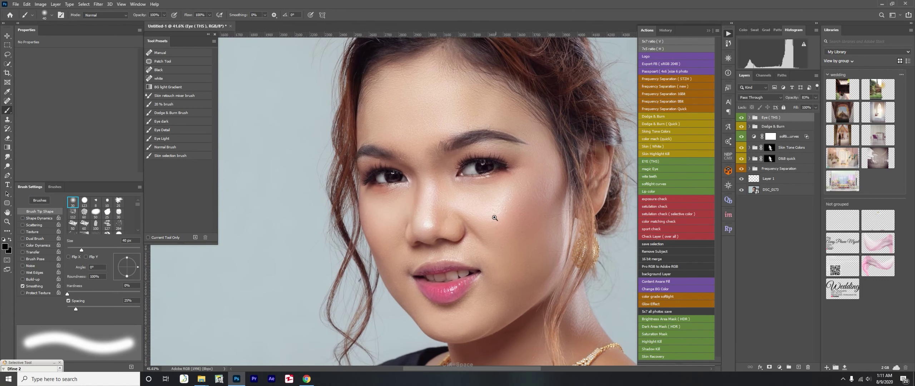
left_click(669, 191)
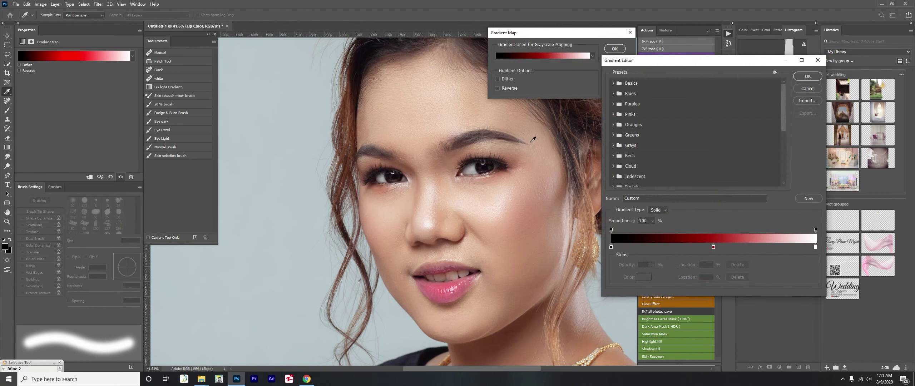
Set the Lip Color gradient map's middle stop to a pink tone.
double_click(712, 247)
left_click(695, 161)
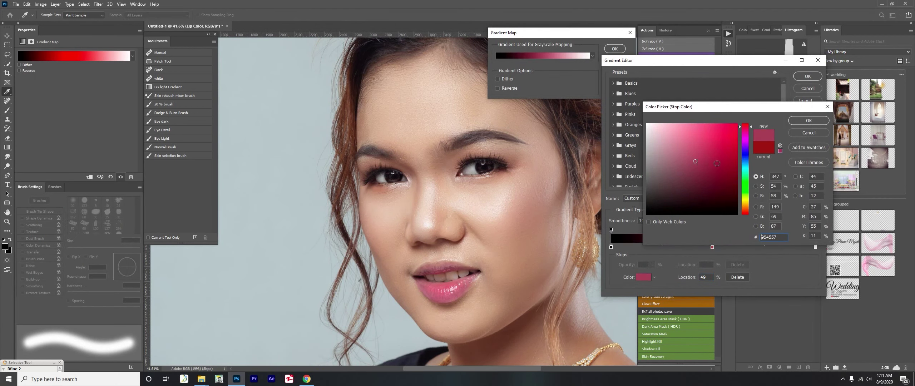
left_click(809, 120)
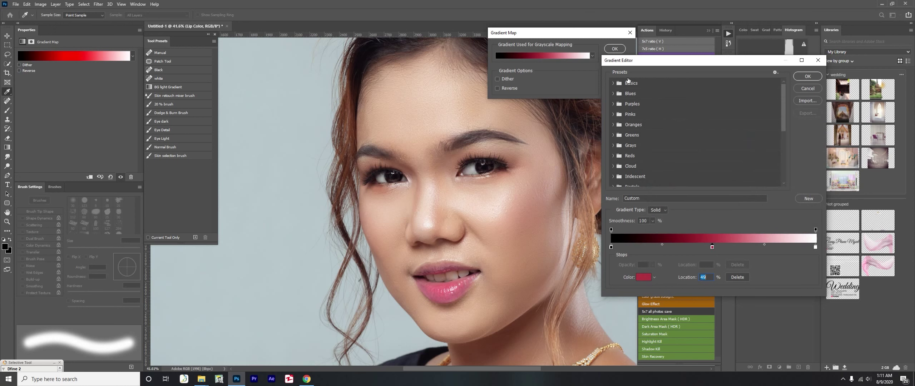
left_click(808, 76)
left_click(616, 49)
Invert the Lip Color mask, paint pink onto both lips, and lower the layer's fill.
left_click(165, 147)
key("ctrl+i")
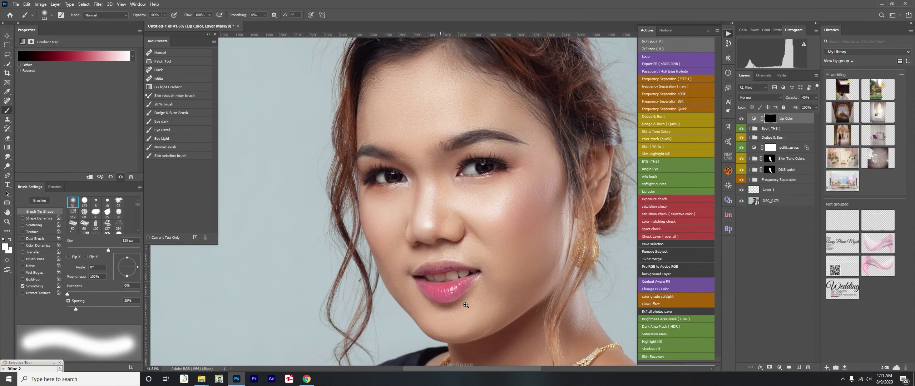
scroll(441, 302, "up", 5)
key("bracketleft")
left_click_drag(395, 259, 494, 261)
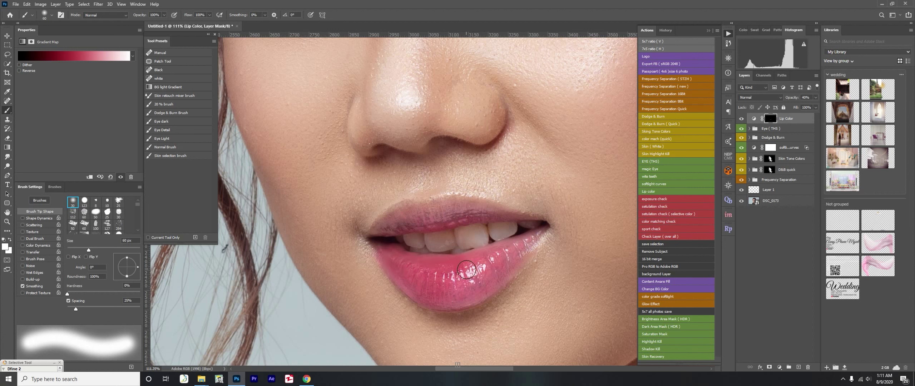
key("bracketleft")
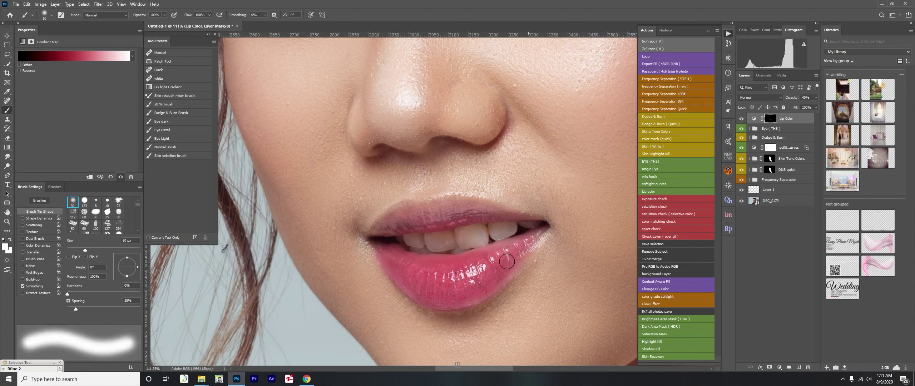
key("bracketleft")
mouse_move(419, 228)
left_mouse_down()
mouse_move(440, 207)
mouse_move(478, 212)
left_mouse_up()
key("bracketleft")
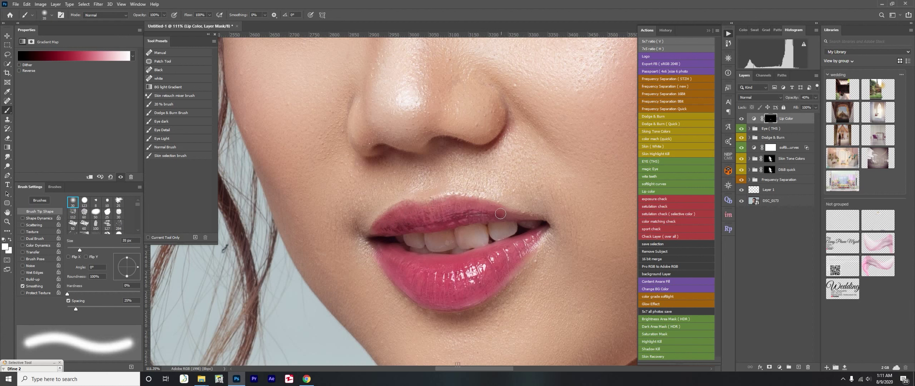
left_click_drag(811, 104, 794, 105)
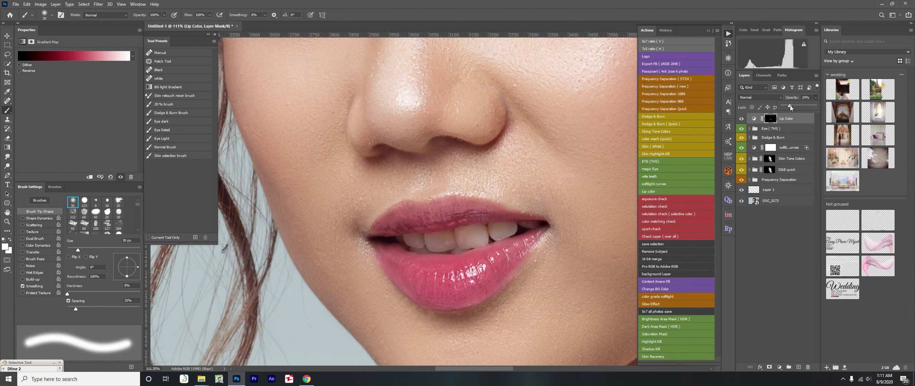
Duplicate the Lip Color layer, invert its mask, and paint extra tint along the upper lip.
key("ctrl+j")
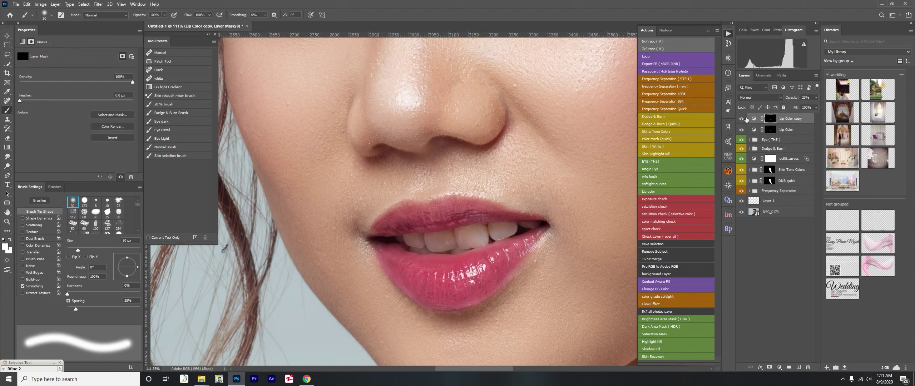
key("ctrl+i")
key("ctrl+i")
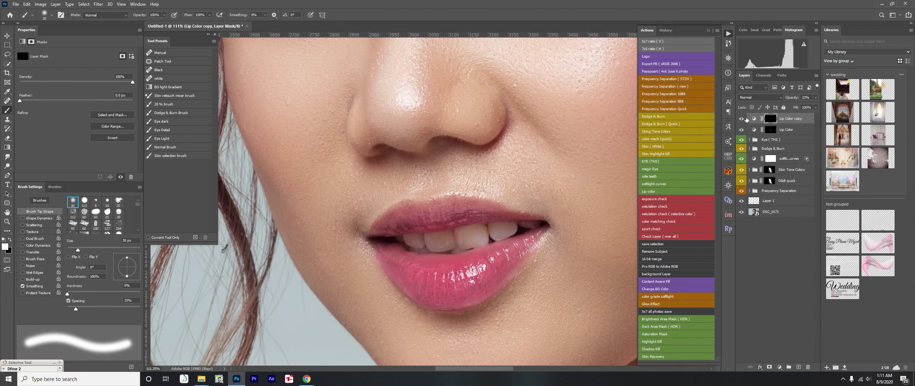
key("bracketright")
mouse_move(385, 225)
left_mouse_down()
mouse_move(464, 201)
mouse_move(525, 218)
left_mouse_up()
key("bracketleft")
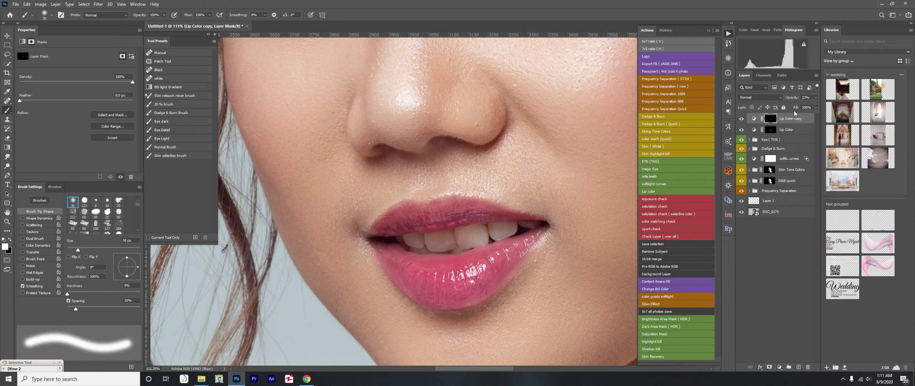
left_click(816, 98)
left_click(769, 129)
Move the lip gradient's white stop in to 88%.
left_click(97, 57)
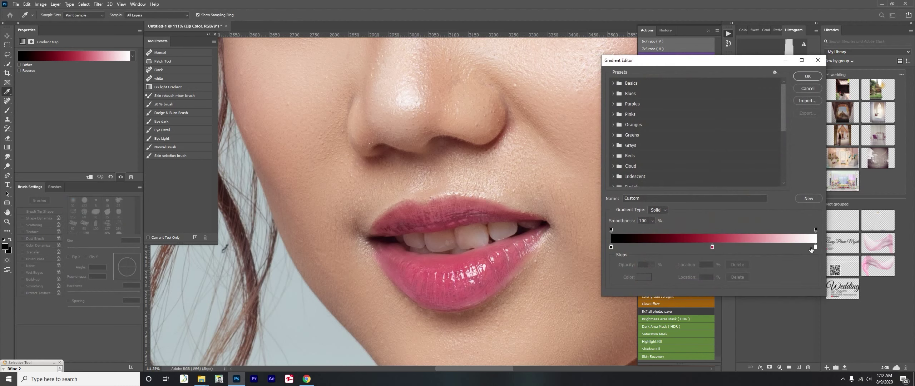
left_click_drag(812, 250, 794, 251)
left_click(809, 78)
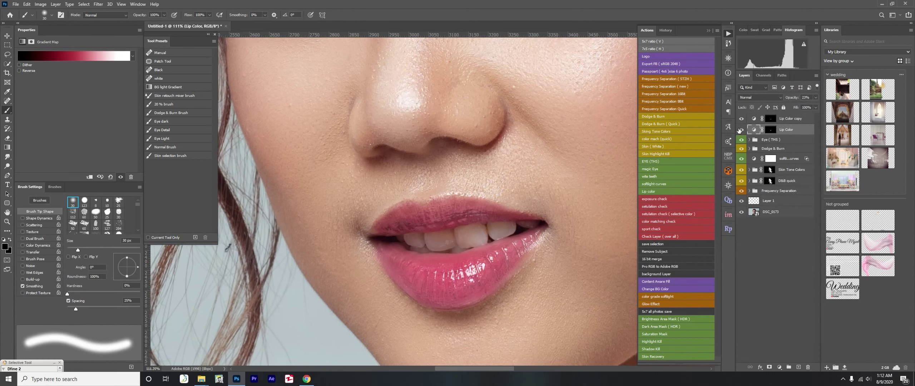
key("ctrl+minus")
key("ctrl+minus")
key("ctrl+minus")
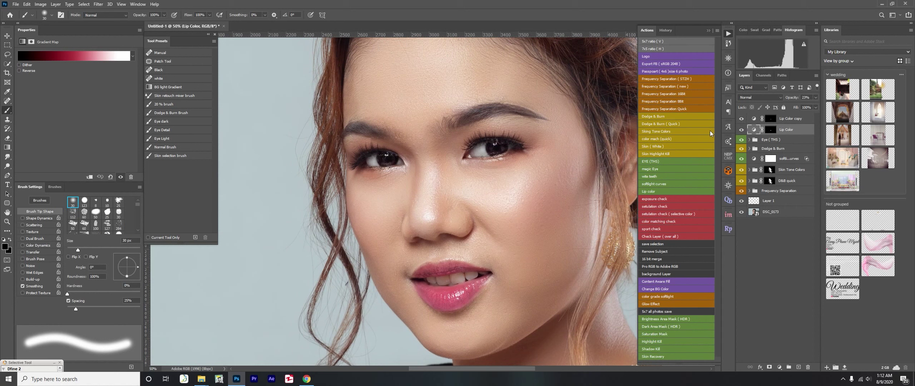
Recolour the middle gradient stop a brighter, redder pink and select both lip colour layers.
left_click(73, 56)
double_click(713, 247)
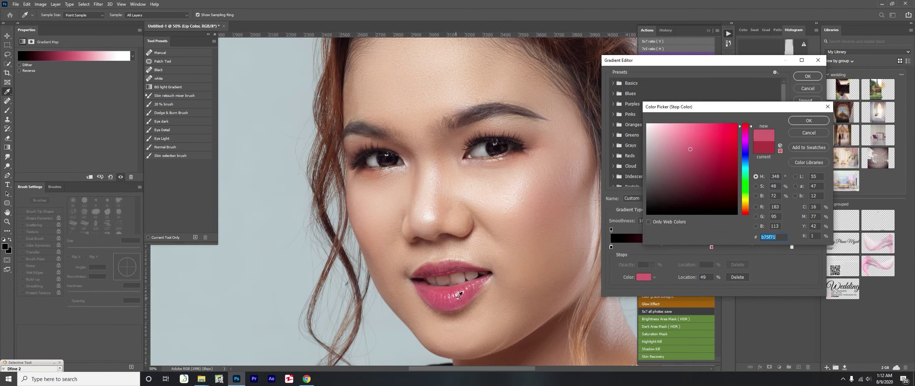
mouse_move(702, 164)
left_mouse_down()
mouse_move(706, 152)
mouse_move(710, 159)
left_mouse_up()
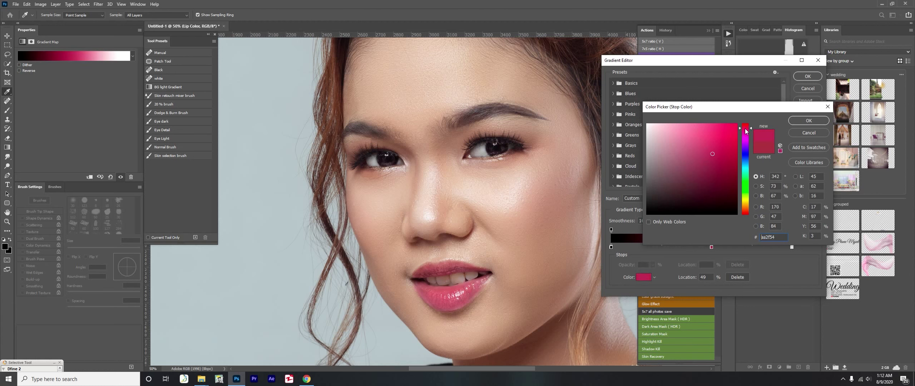
left_click_drag(746, 131, 745, 130)
left_click(707, 144)
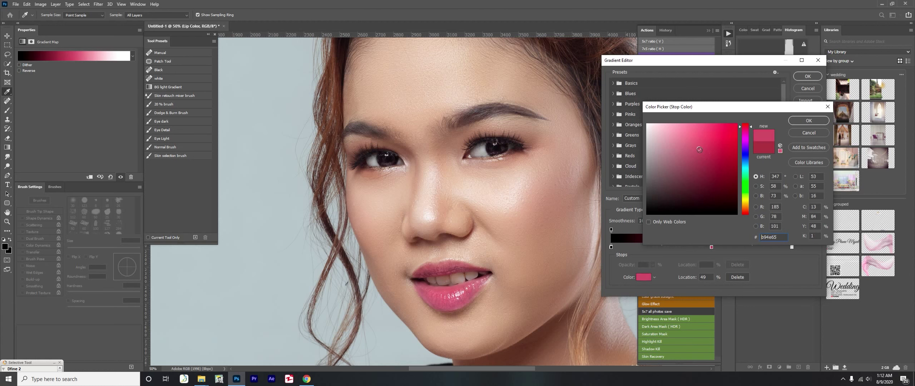
key("Return")
key("Return")
left_click(741, 118)
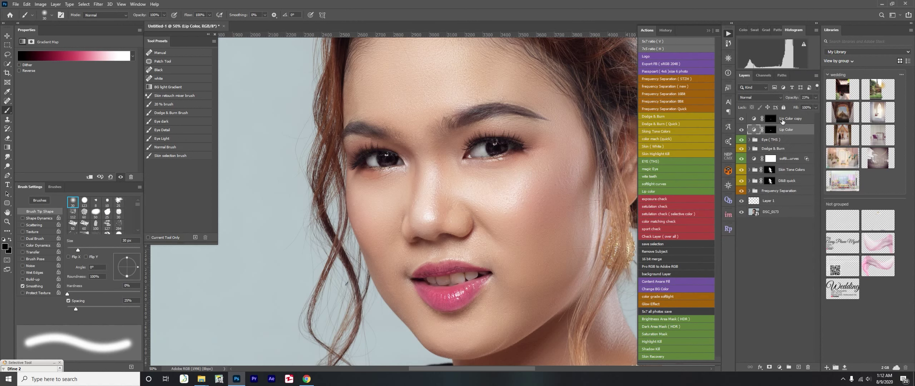
left_click(782, 122, "shift")
Group the two lip colour layers and set the group opacity to 79%.
key("ctrl+g")
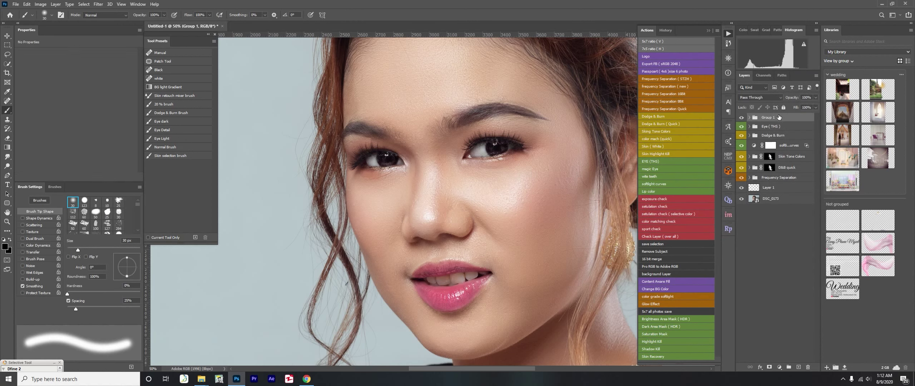
key("Return")
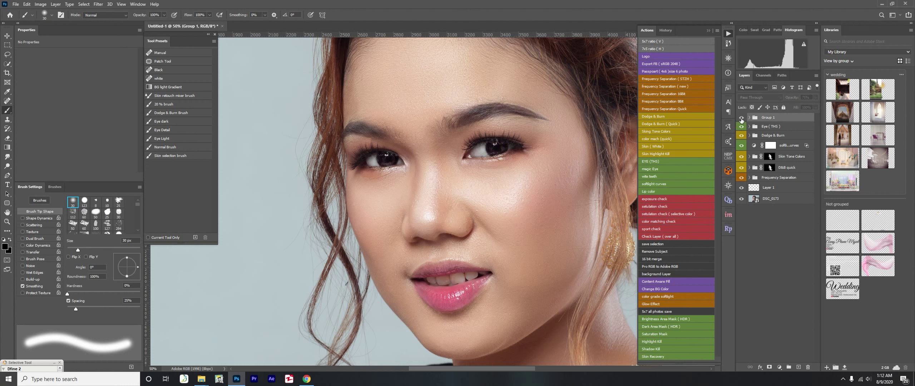
key("ctrl+minus")
Zoom out and run the Smooth BG action on the subject.
key("ctrl+minus")
key("ctrl+minus")
key("ctrl+plus")
key("ctrl+plus")
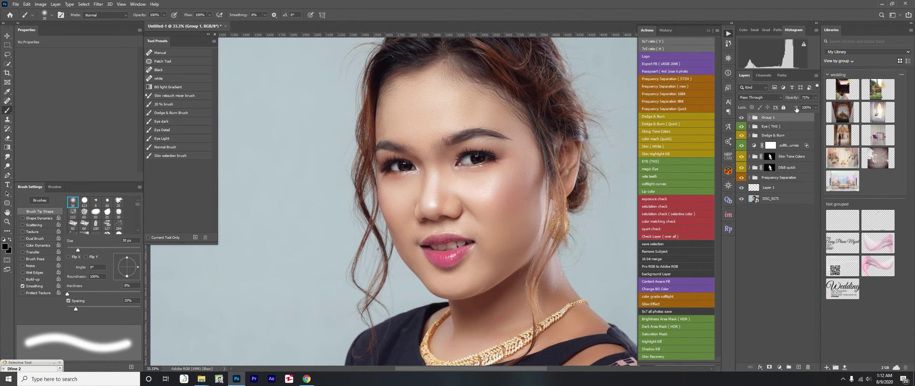
left_click(816, 97)
left_click_drag(810, 105, 808, 105)
key("Return")
key("v")
key("ctrl+minus")
key("ctrl+minus")
key("ctrl+minus")
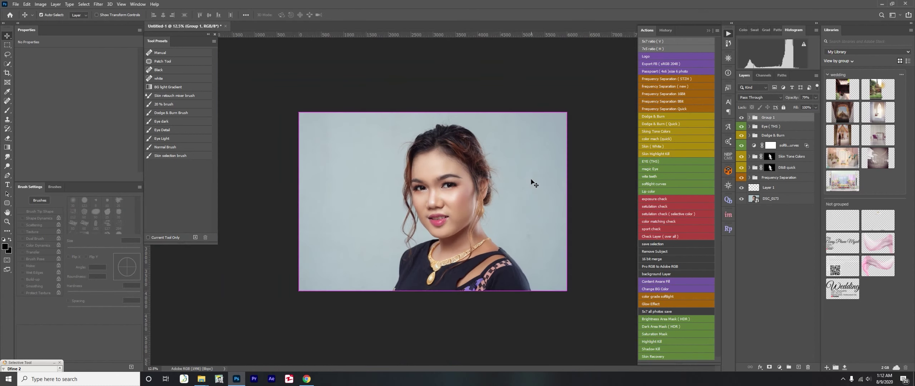
key("ctrl+plus")
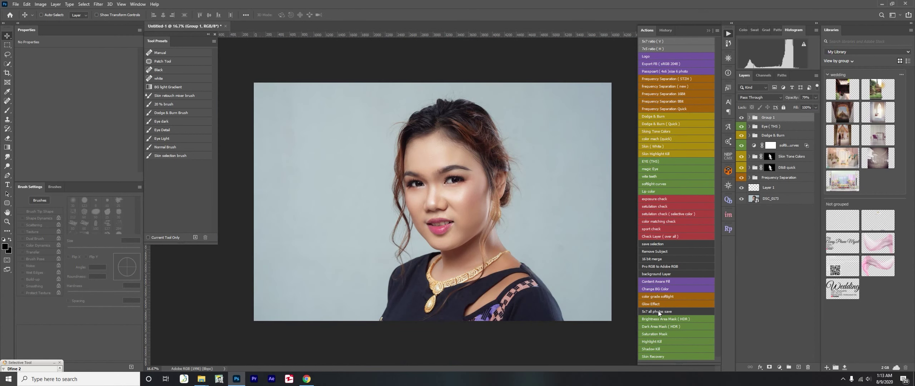
left_click(661, 288)
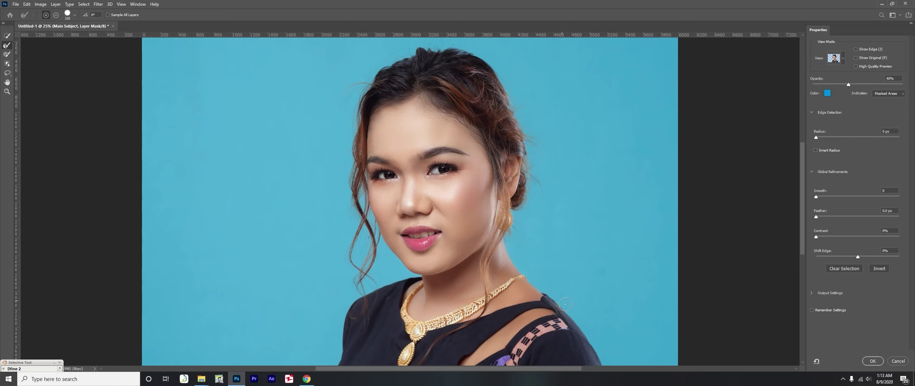
Confirm the subject selection and sample a fill colour for the background.
left_click(872, 361)
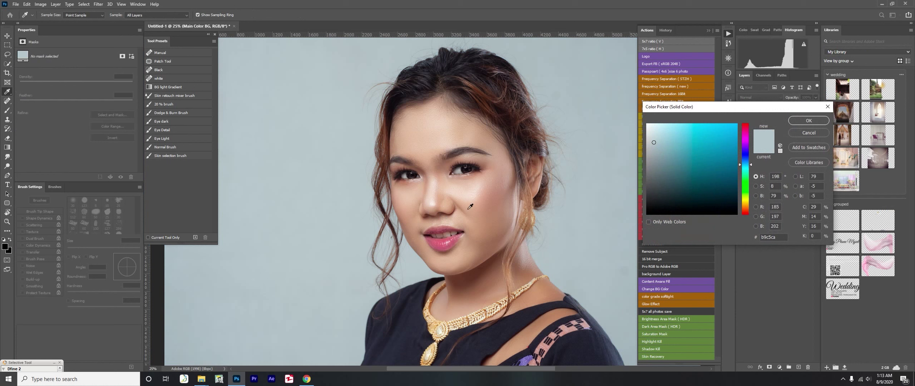
left_click(602, 108)
key("Return")
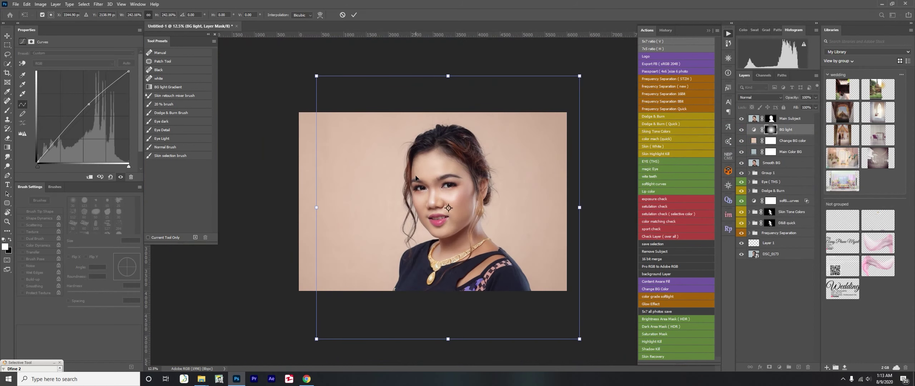
Widen the BG light layer with Free Transform and choose a lighter peach colour.
left_click_drag(416, 178, 383, 179)
left_click_drag(548, 76, 558, 100)
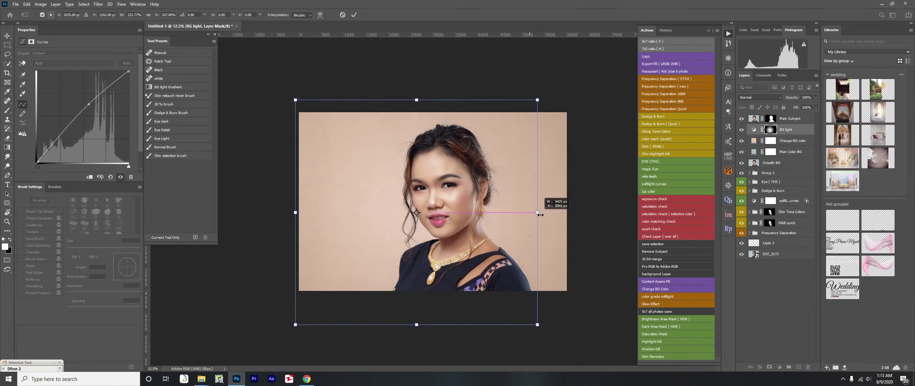
left_click_drag(561, 213, 556, 213)
key("Return")
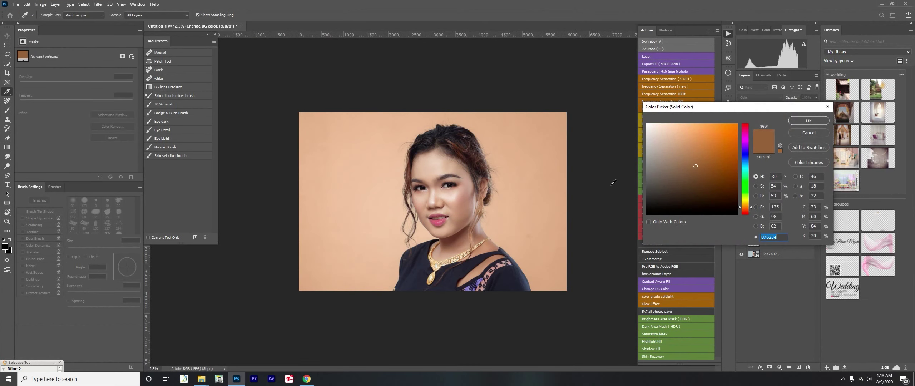
left_click(695, 157)
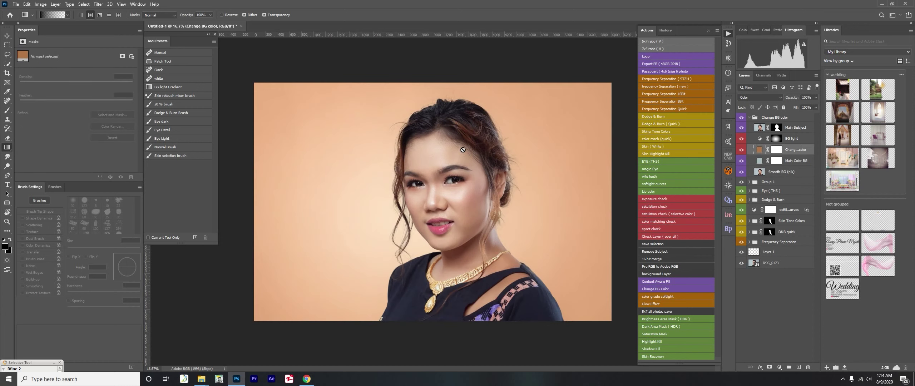
Set the BG light opacity to about 52% and the color grade softlight layer to 76%.
left_click(761, 98)
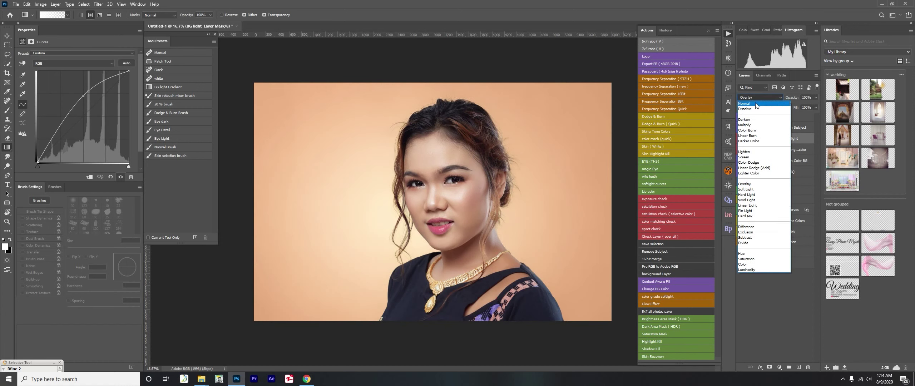
left_click_drag(817, 97, 800, 106)
key("ctrl+plus")
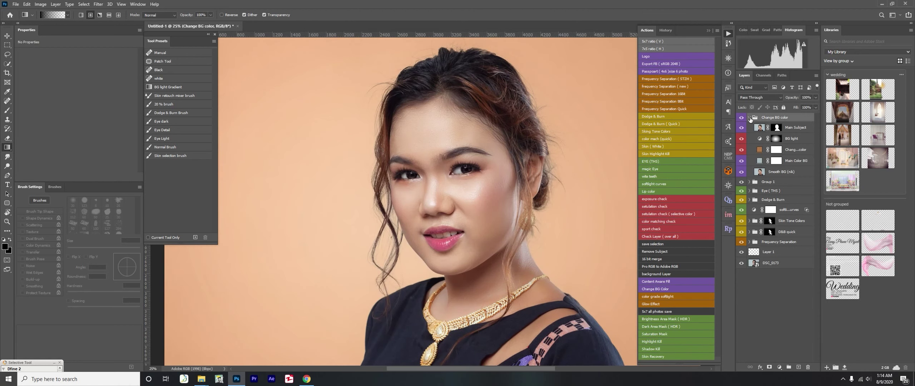
key("ctrl+minus")
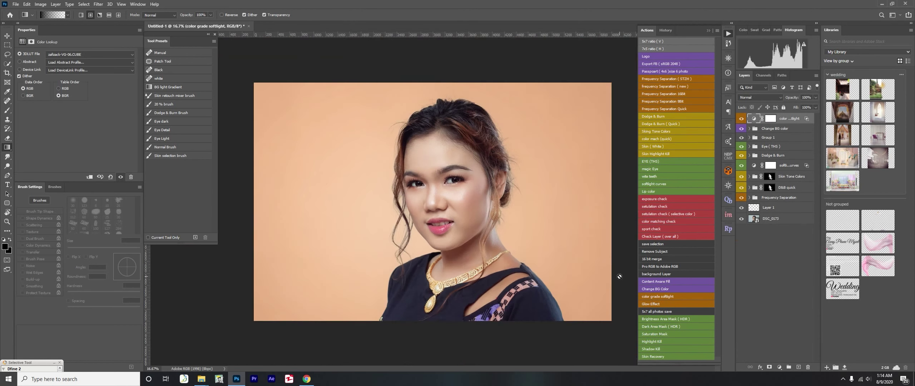
left_click_drag(804, 107, 809, 107)
key("ctrl+plus")
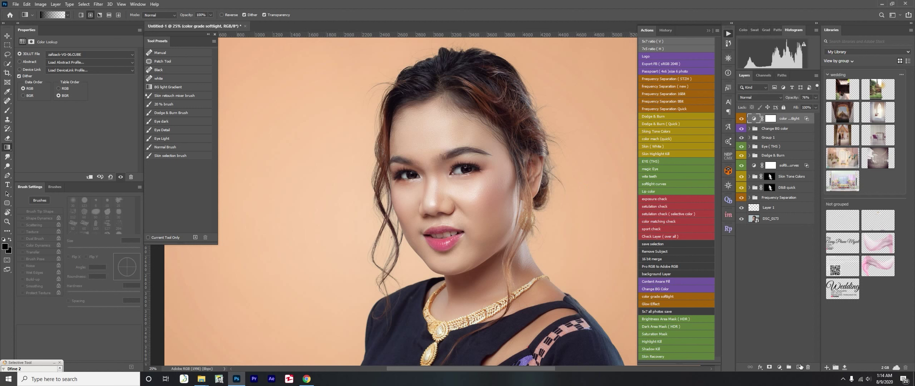
Add a new layer and clone over a small flaw near the eye with a 2 px hard Clone Stamp.
left_click(799, 367)
key("s")
left_click_drag(402, 158, 429, 158)
right_click(479, 174)
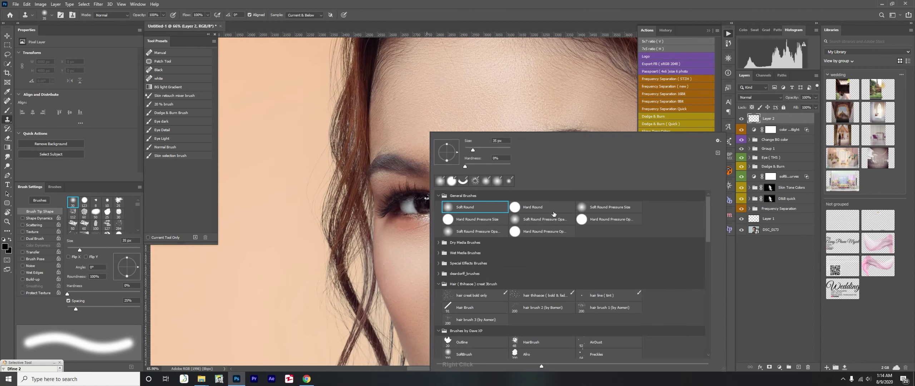
left_click(465, 211)
key("Return")
scroll(422, 157, "up", 3)
key("[")
key("[")
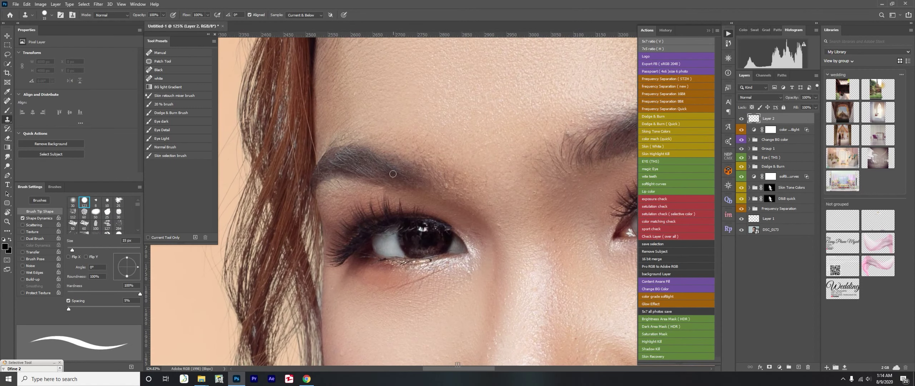
key("[")
key("[")
key("[")
left_click_drag(420, 174, 412, 170)
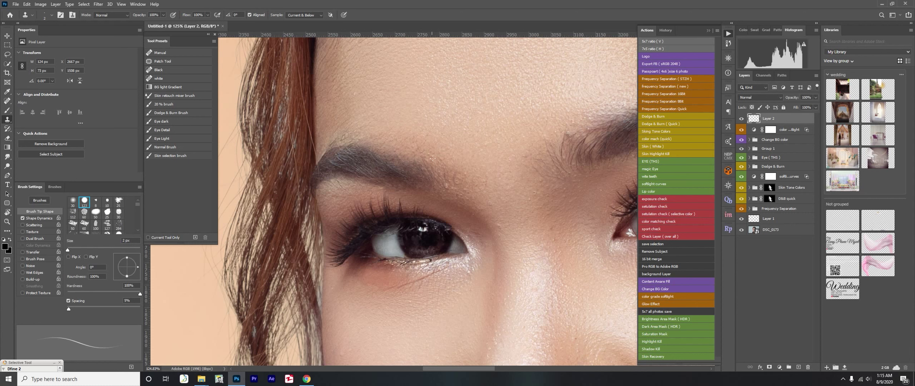
Rotate the view to clone along the eye, then reset rotation and zoom out to 33.3%.
key("r")
left_click_drag(433, 158, 391, 142)
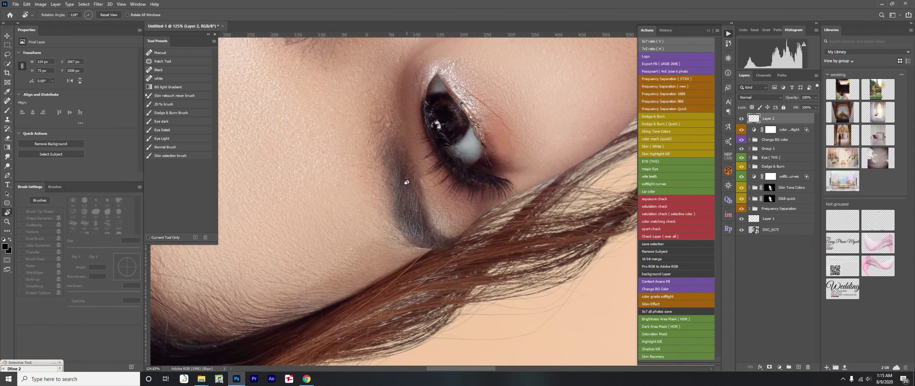
key("s")
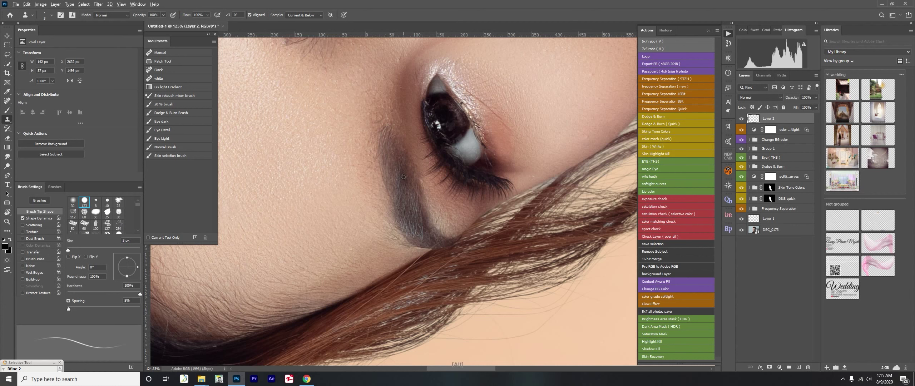
key("r")
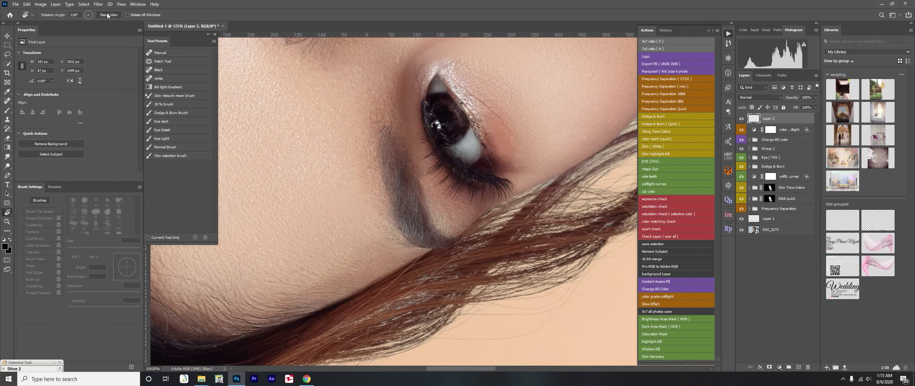
key("Escape")
key("ctrl+minus")
key("ctrl+minus")
key("ctrl+minus")
key("ctrl+minus")
left_click_drag(495, 195, 474, 178)
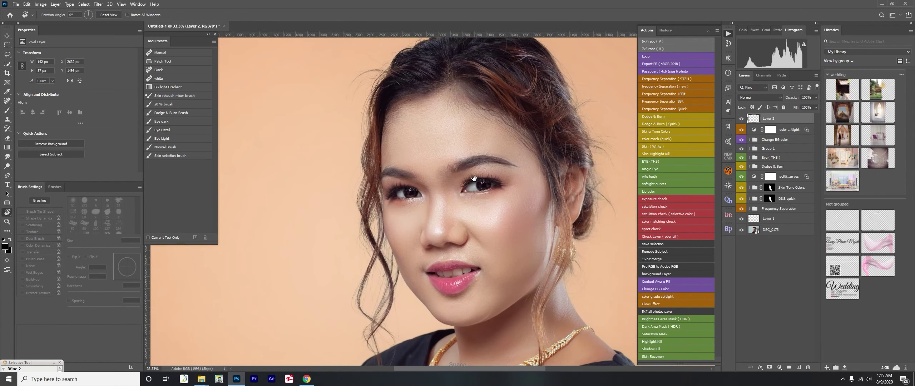
key("ctrl+minus")
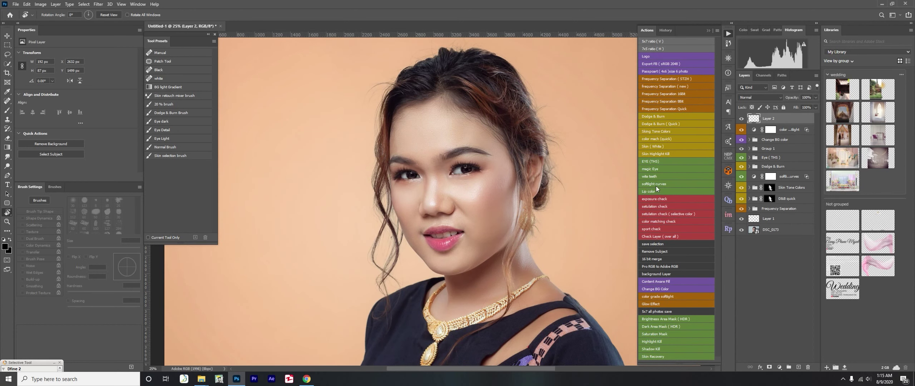
Run the whiten teeth action, paint over the teeth, and lower the opacity to 49%.
left_click(655, 176)
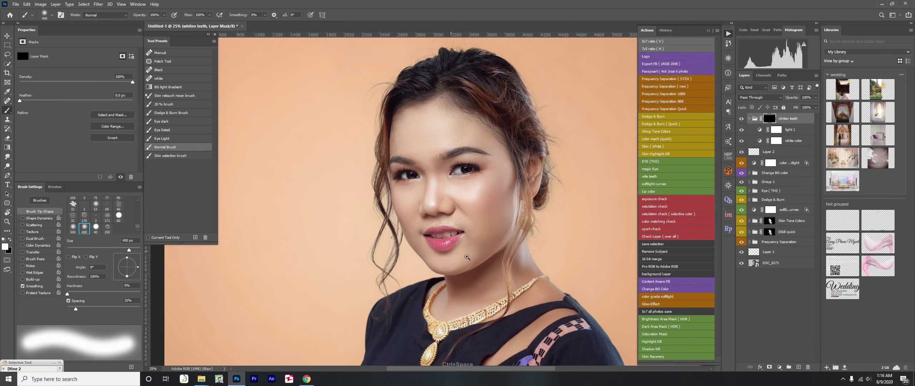
scroll(405, 183, "up", 10)
mouse_move(406, 183)
left_mouse_down()
mouse_move(572, 161)
mouse_move(425, 194)
left_mouse_up()
left_click_drag(801, 97, 795, 109)
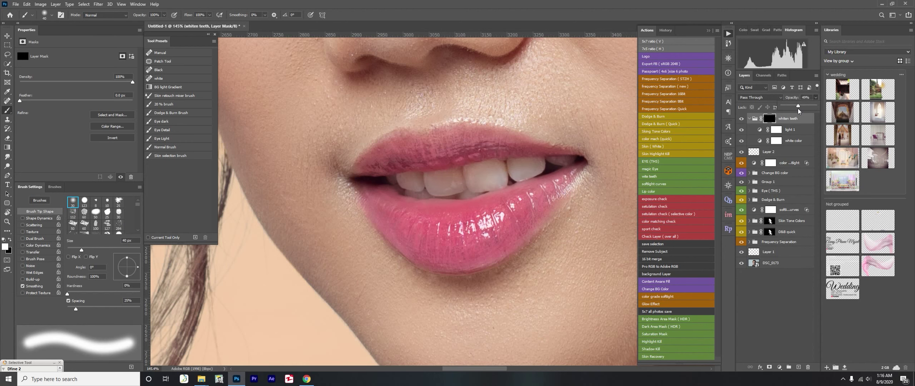
key("ctrl+minus")
key("ctrl+minus")
key("ctrl+minus")
key("ctrl+minus")
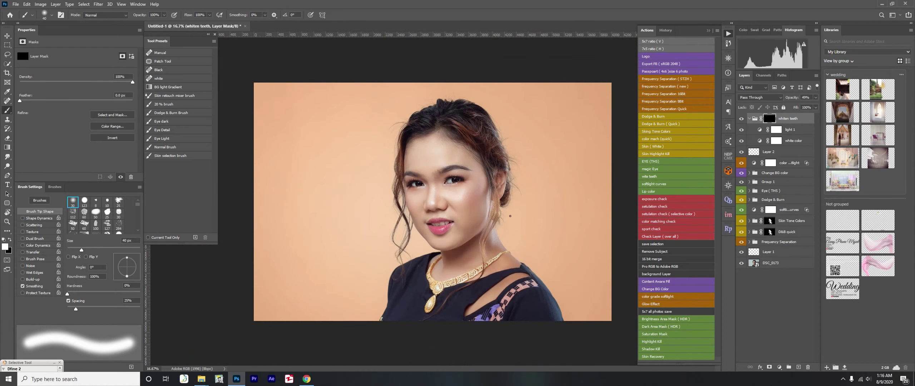
Pull the crop edges in around the face, keeping peach space on the left.
key("c")
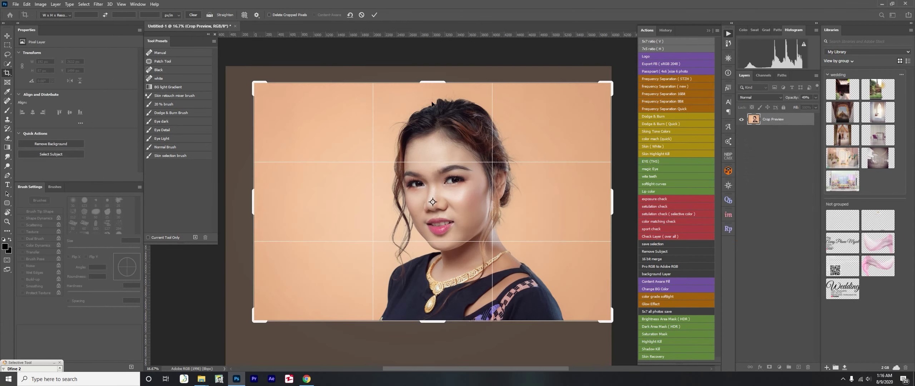
left_click_drag(433, 71, 434, 111)
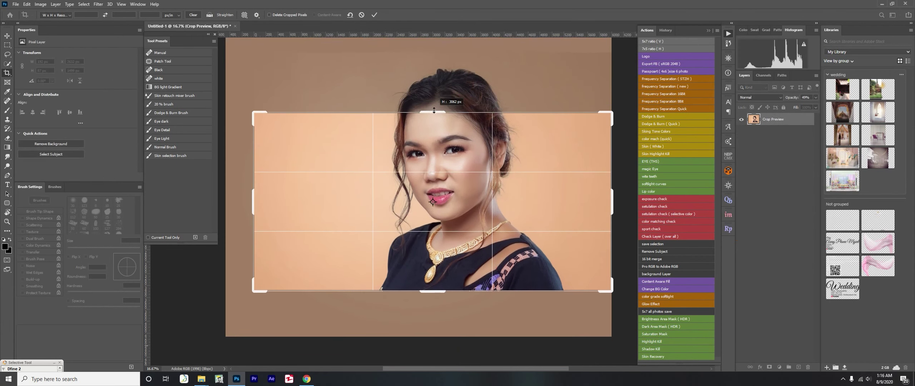
left_click_drag(612, 197, 554, 197)
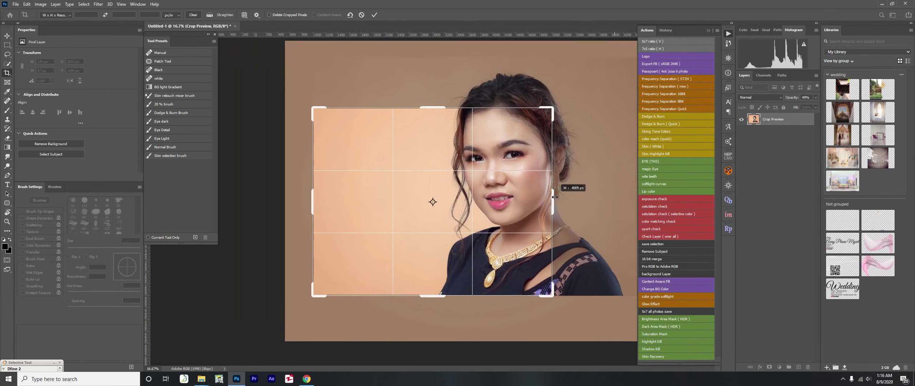
left_click_drag(433, 311, 430, 280)
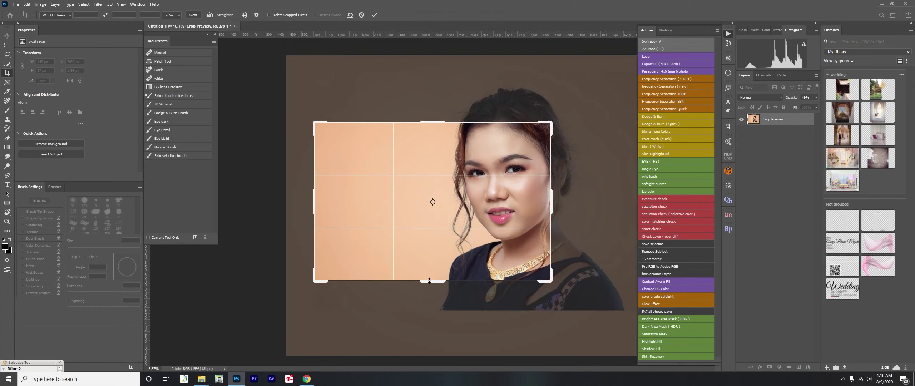
left_click_drag(314, 202, 321, 202)
left_click_drag(433, 122, 433, 123)
left_click_drag(431, 280, 431, 280)
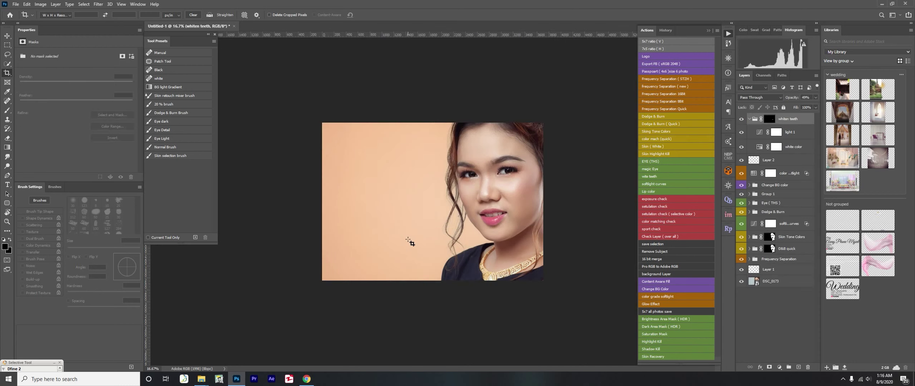
Redraw and apply the wide crop, then stamp all visible layers into a new layer.
left_click(436, 192)
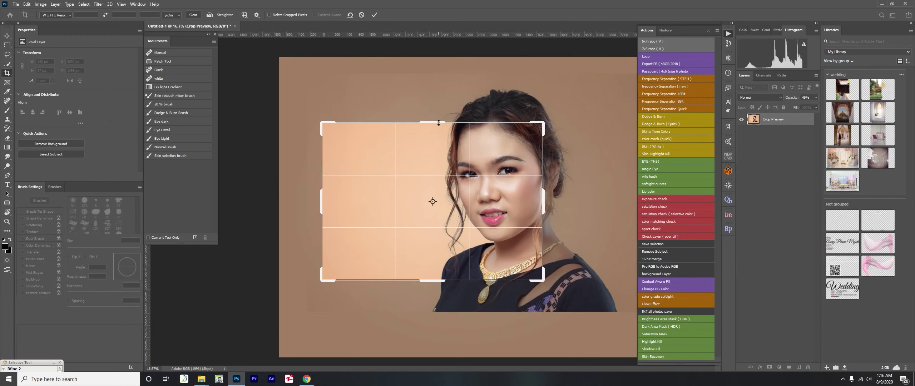
left_click_drag(439, 123, 439, 126)
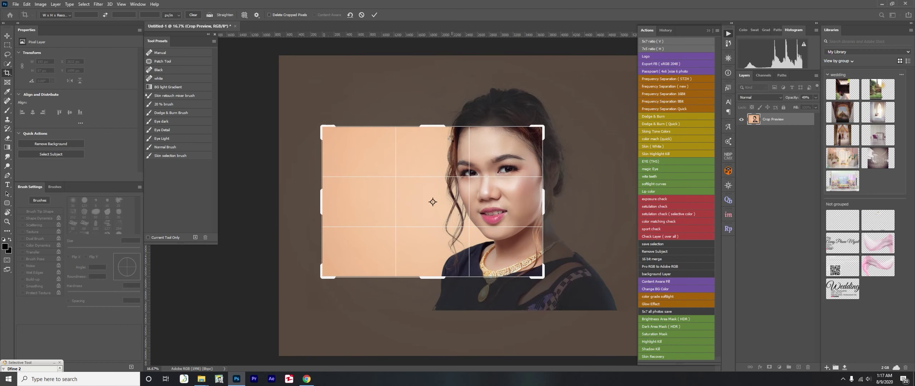
key("Return")
key("ctrl+plus")
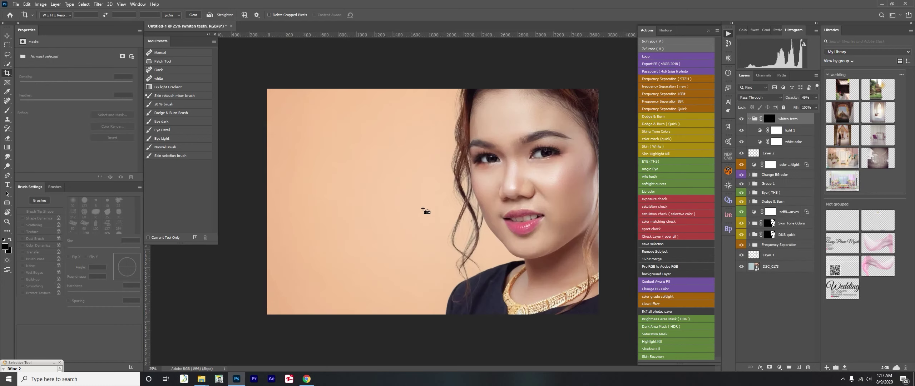
key("ctrl+alt+shift+e")
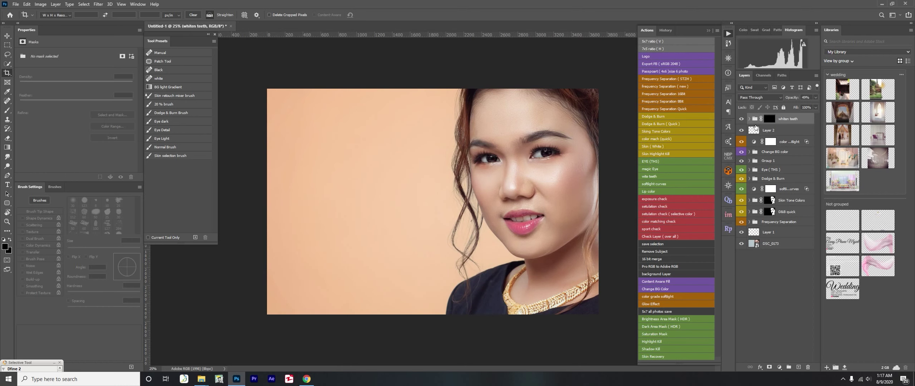
In Liquify, push the lip, nose, cheek and jaw edges with brush sizes 175–500.
key("ctrl+plus")
key("ctrl+shift+x")
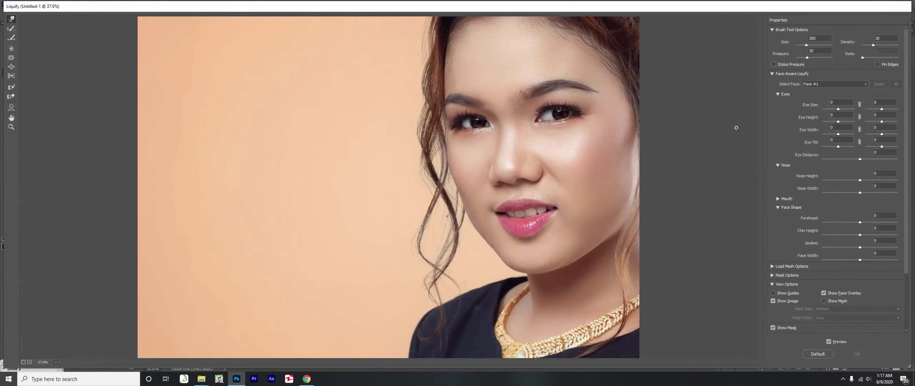
key("bracketleft")
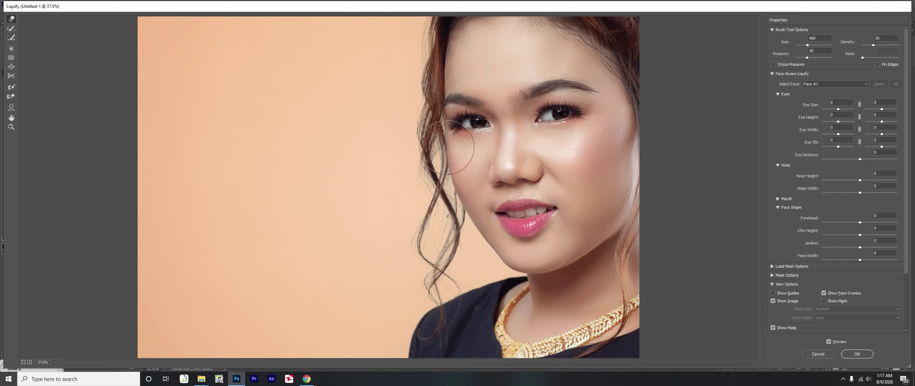
key("bracketright")
key("bracketleft")
key("bracketleft")
key("bracketleft")
key("bracketleft")
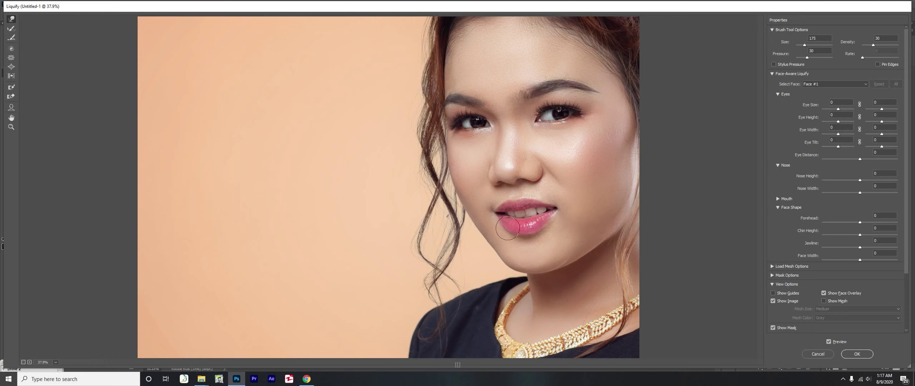
key("bracketright")
key("bracketright")
key("bracketright")
key("bracketleft")
key("bracketright")
key("space")
key("bracketleft")
key("bracketleft")
key("bracketright")
key("bracketright")
Apply the Liquify edits, run the skin light kill action and lower its group opacity.
left_click(859, 354)
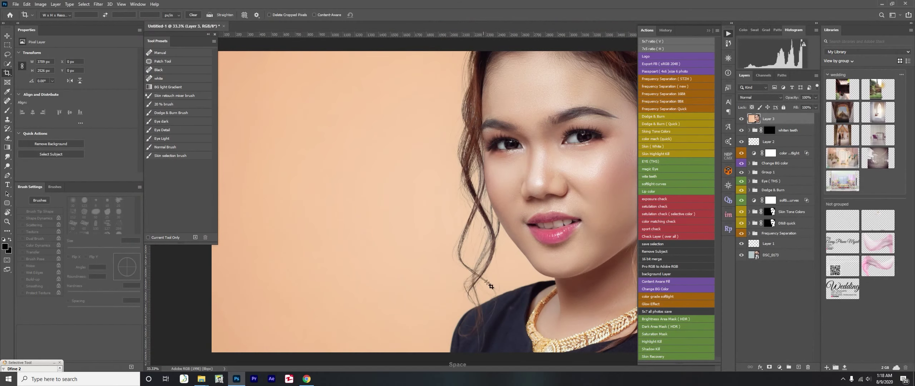
left_click(650, 154)
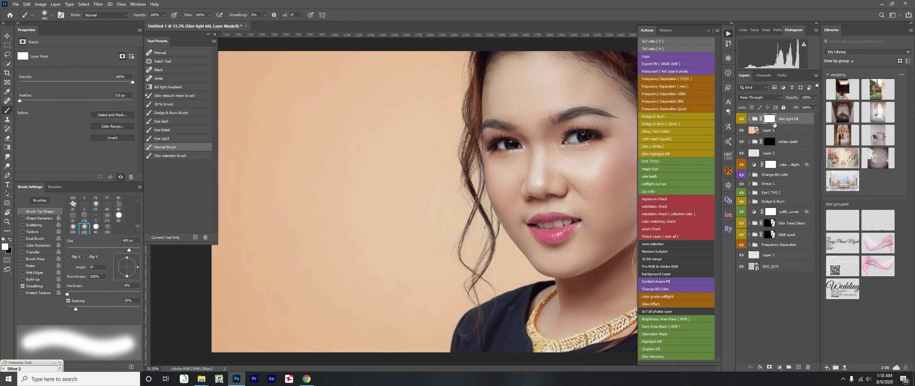
left_click_drag(816, 98, 790, 109)
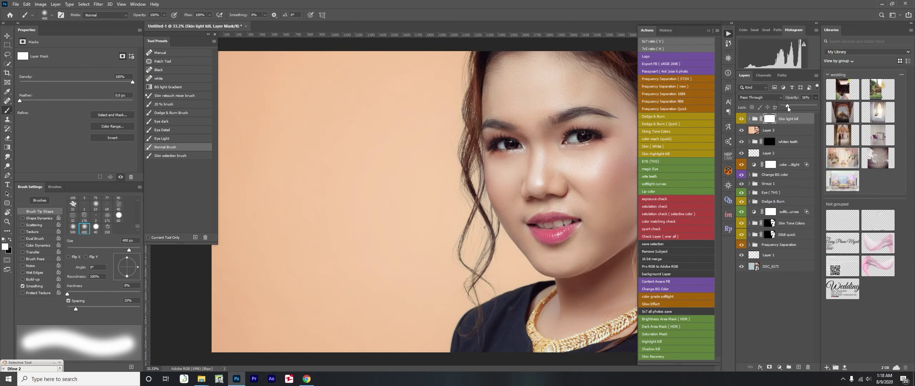
key("ctrl+minus")
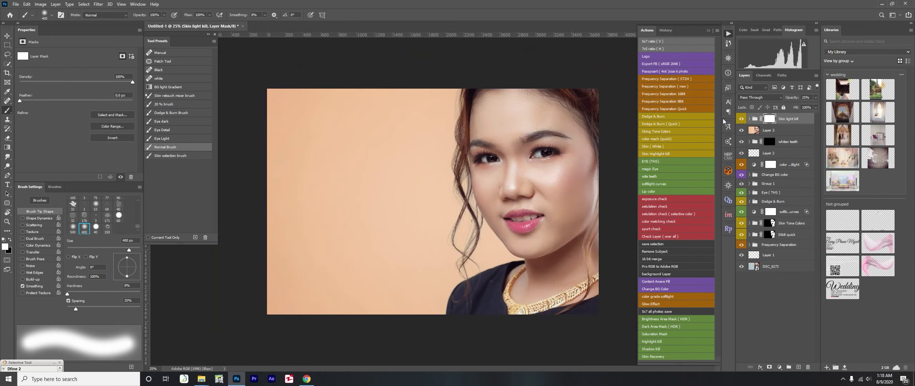
Run the quick colour match action with a peach colour sampled from the photo.
left_click(666, 139)
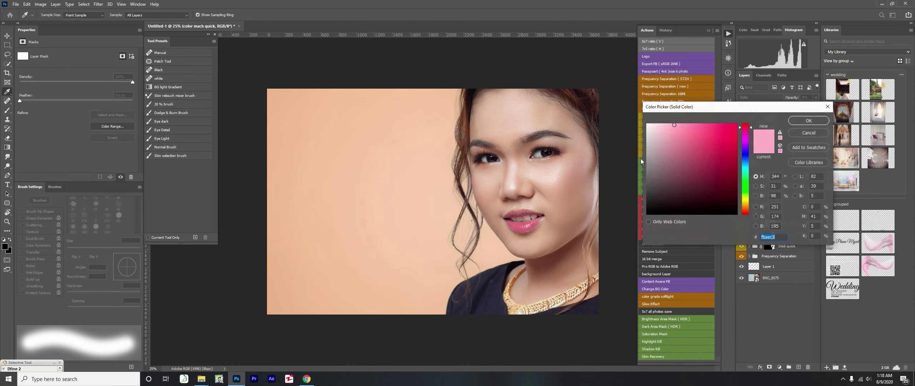
left_click(470, 188)
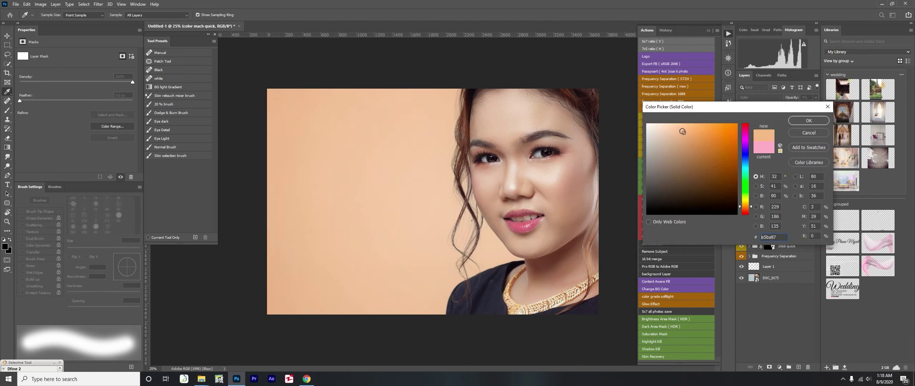
left_click(809, 120)
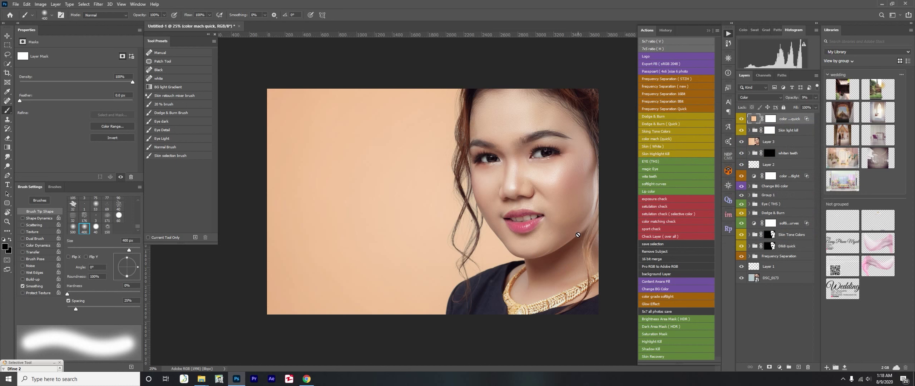
key("v")
left_click(741, 278, "alt")
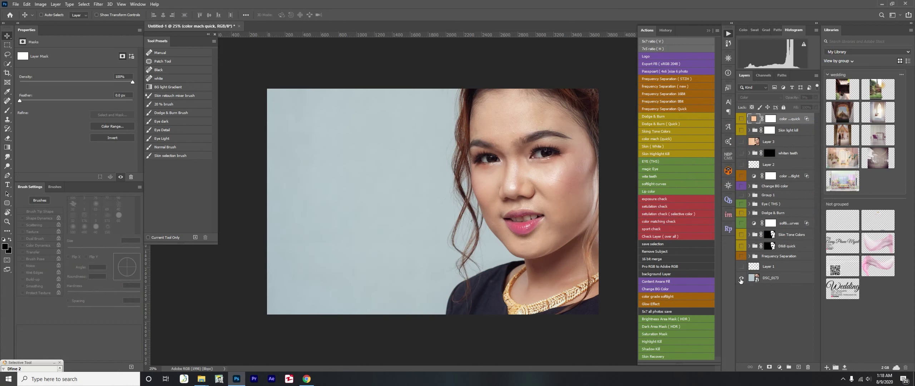
left_click(742, 278, "alt")
Zoom in on the eyes and nose, compare with the original, and add Layer 4.
key("ctrl+plus")
key("ctrl+plus")
left_click_drag(567, 224, 446, 265)
left_click(742, 278, "alt")
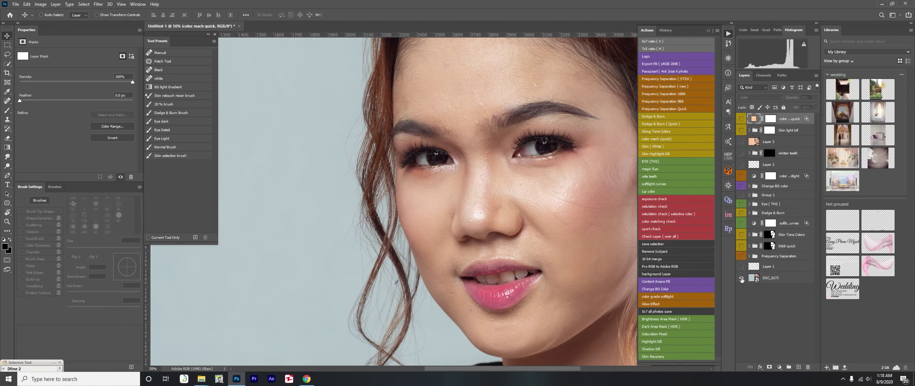
left_click(742, 278, "alt")
key("ctrl+plus")
key("ctrl+plus")
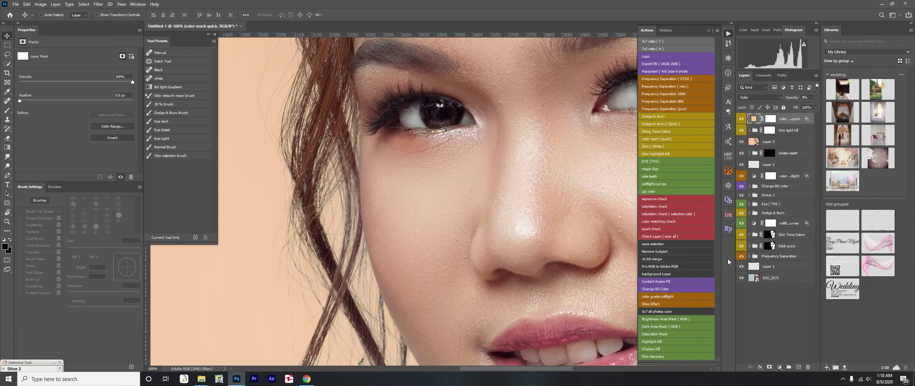
left_click_drag(578, 206, 480, 234)
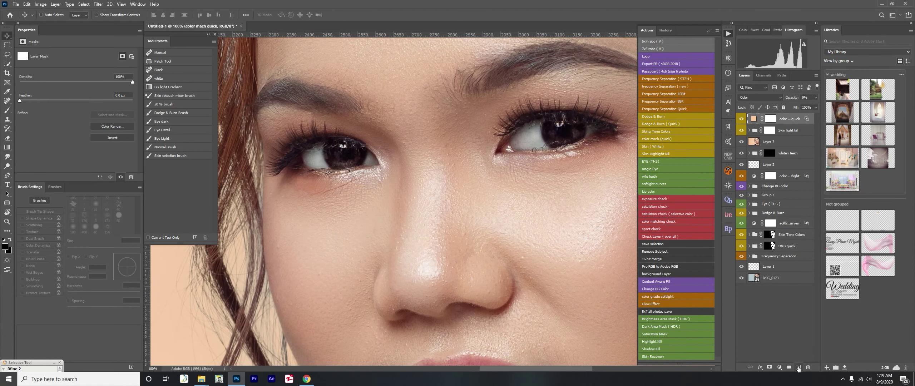
left_click(799, 367)
Brush soft strokes under the left-side eye on Layer 4 and set it to Soft Light.
key("b")
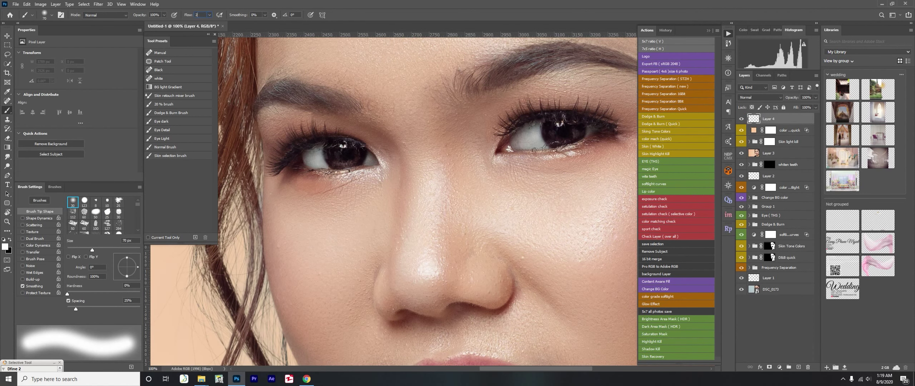
key("bracketleft")
left_click_drag(324, 177, 296, 184)
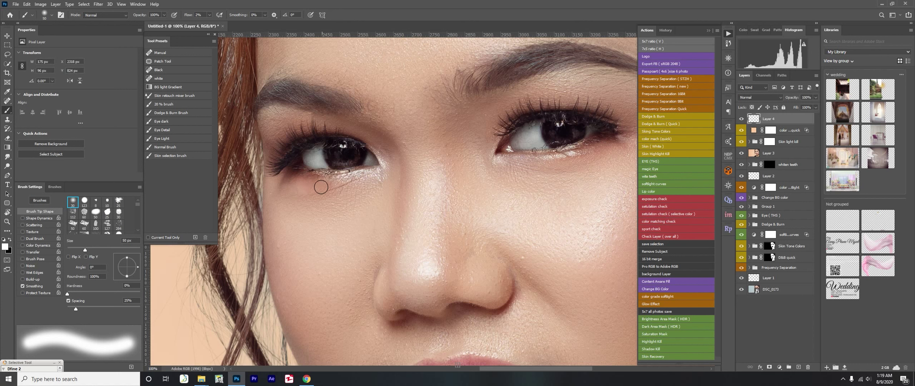
key("bracketright")
key("bracketright")
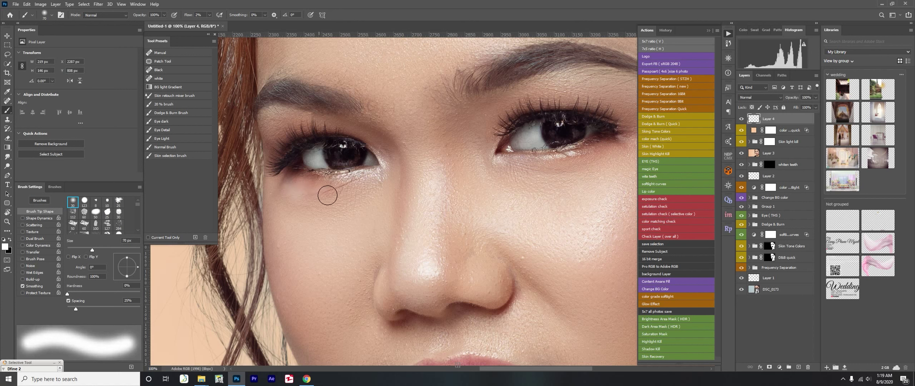
left_click_drag(327, 194, 306, 212)
right_click(740, 121)
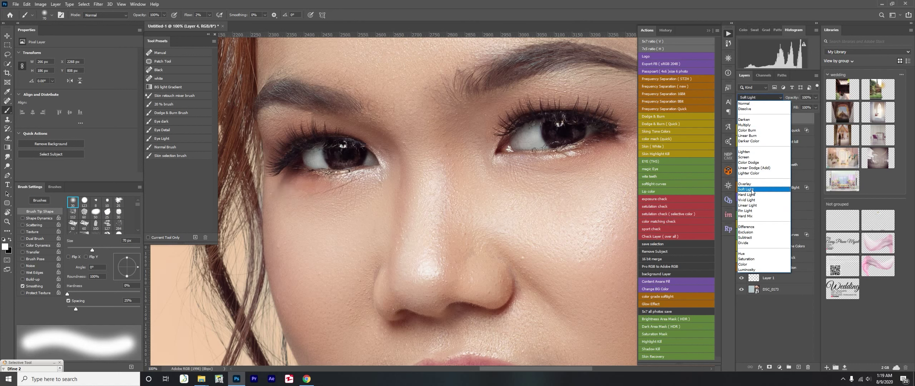
left_click_drag(443, 207, 407, 204)
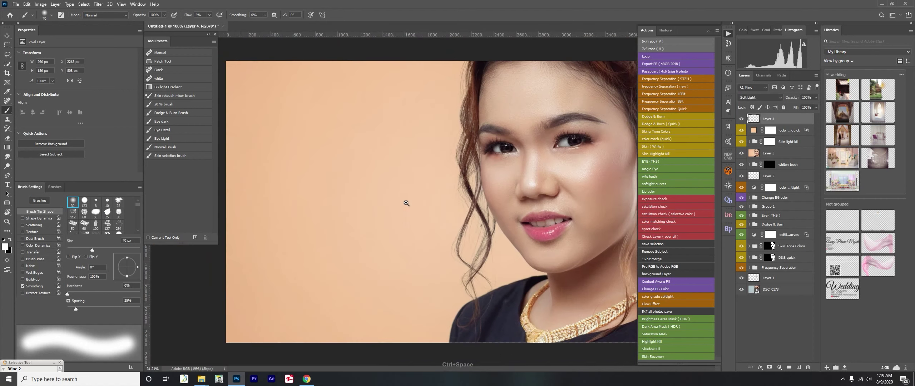
key("ctrl+minus")
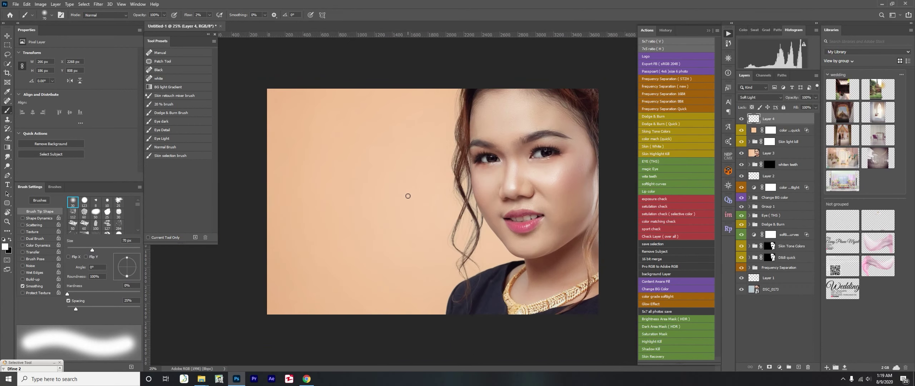
Add the SKIN text in Novecento DemiBold.
key("t")
left_click(342, 199)
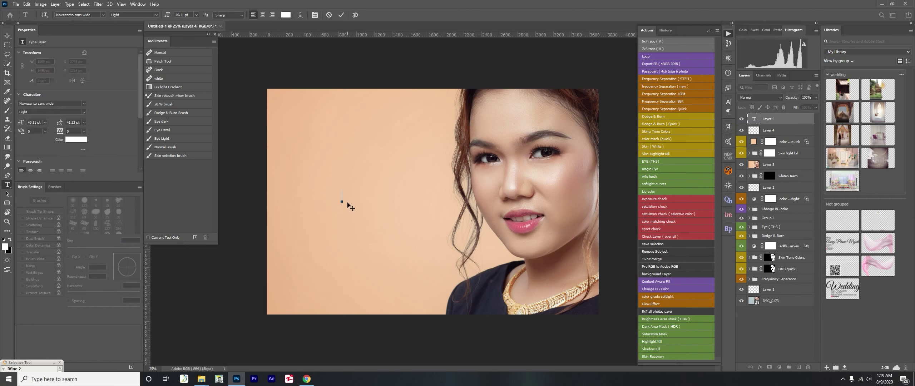
type("SKN")
left_click(335, 83)
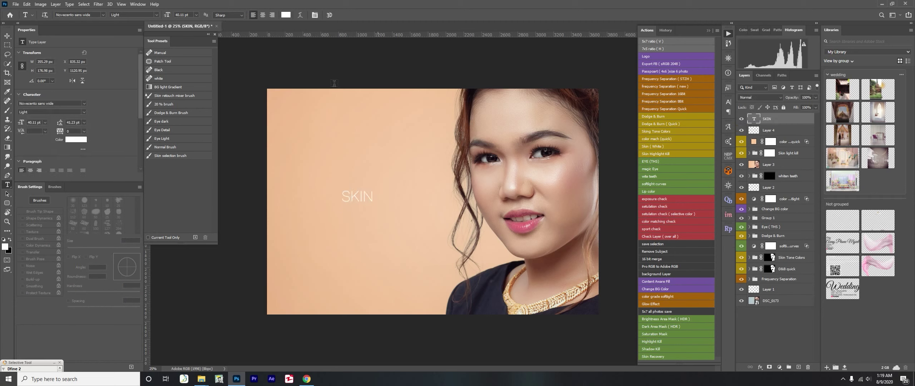
key("Up")
key("Tab")
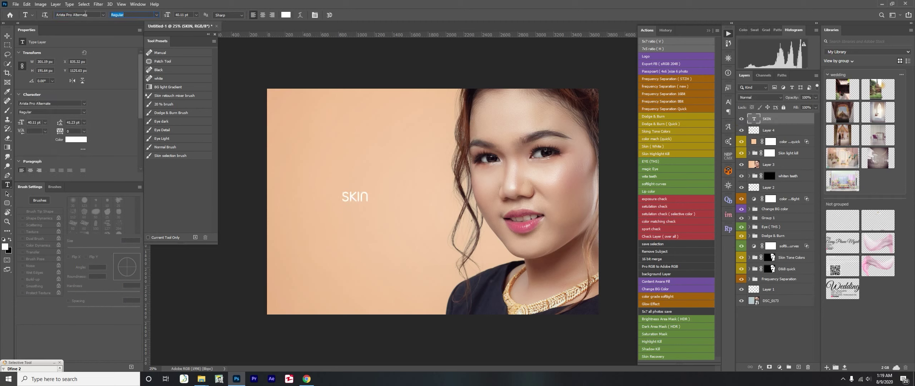
left_click(103, 15)
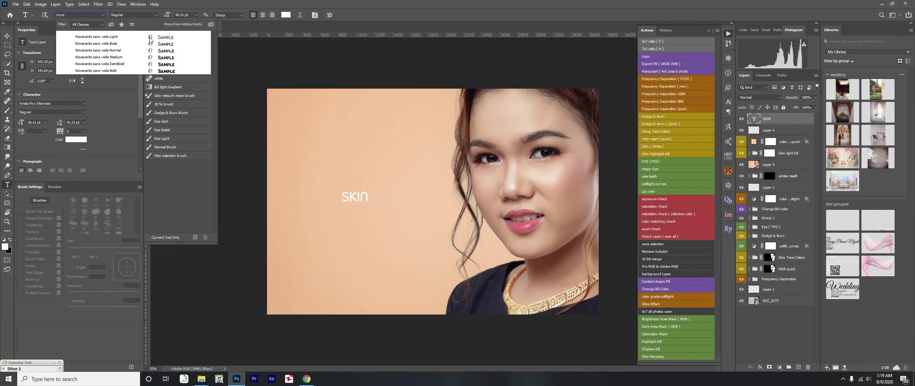
left_click(106, 64)
Scale SKIN to about 362% at the lower left and fill it brownish-pink.
key("ctrl+t")
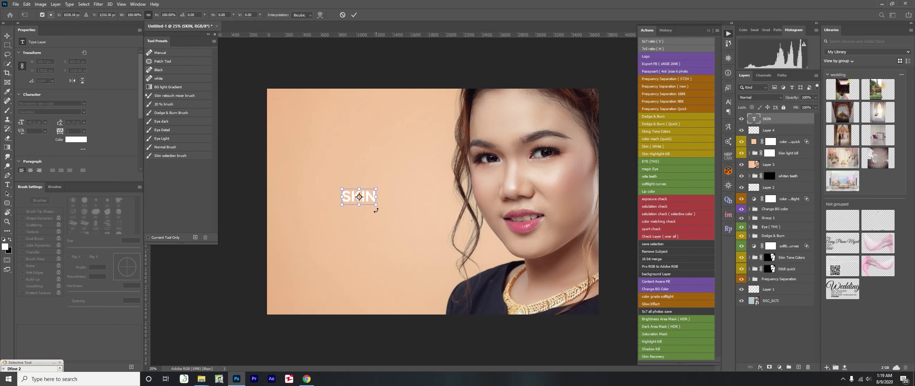
left_click_drag(376, 206, 414, 244)
mouse_move(384, 204)
left_mouse_down()
mouse_move(371, 242)
mouse_move(394, 272)
left_mouse_up()
key("Return")
key("b")
key("alt+BackSpace")
Duplicate SKIN, shrink the copy below it, and retype it as RETOUCHING.
key("v")
key("ctrl+t")
left_click_drag(409, 298, 372, 279)
key("Return")
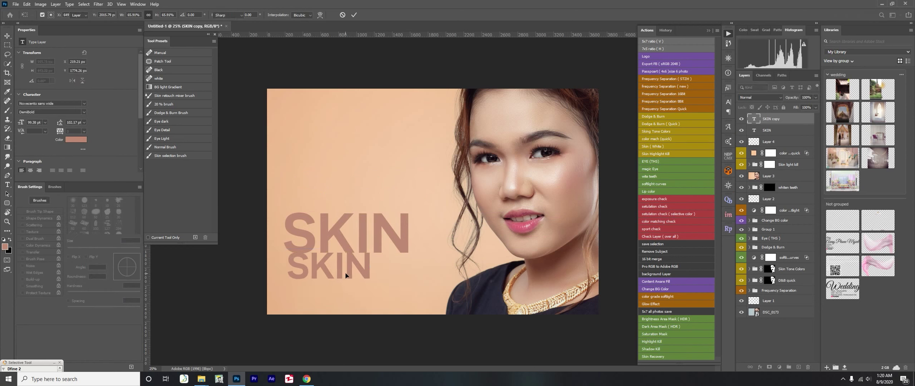
key("t")
left_click(342, 277)
key("ctrl+a")
type("RETOUCH")
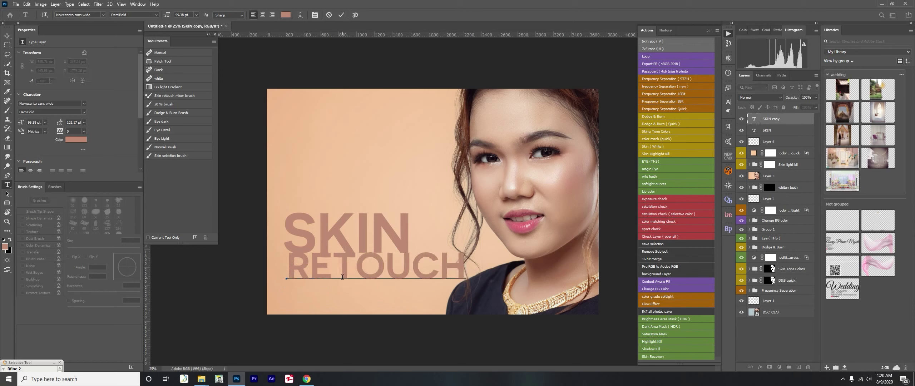
type("ING")
key("ctrl+Return")
Make RETOUCHING Light weight and white, and shrink it to about half under SKIN.
left_click(156, 15)
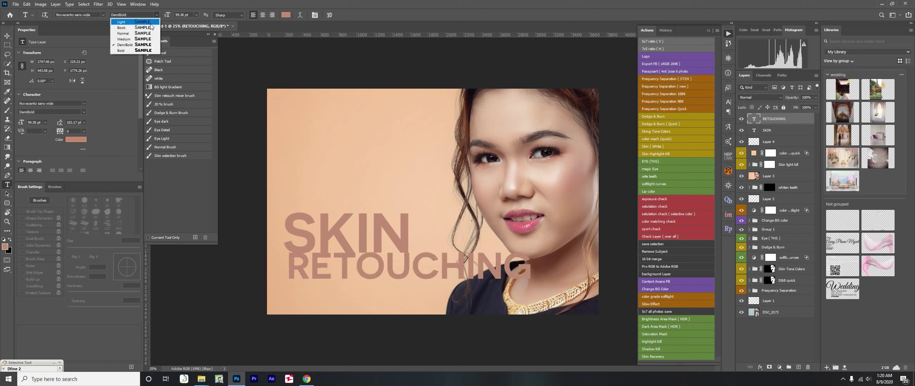
left_click(129, 21)
key("v")
key("d")
key("ctrl+BackSpace")
key("ctrl+t")
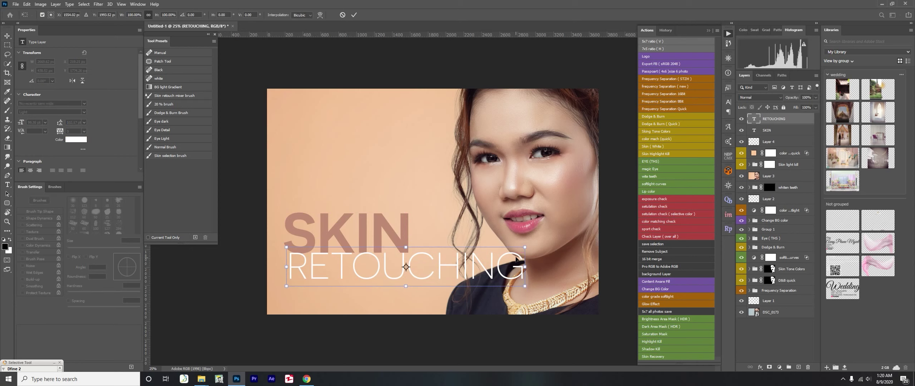
mouse_move(524, 250)
left_mouse_down()
mouse_move(403, 252)
mouse_move(408, 276)
left_mouse_up()
key("Return")
key("ctrl+t")
key("Return")
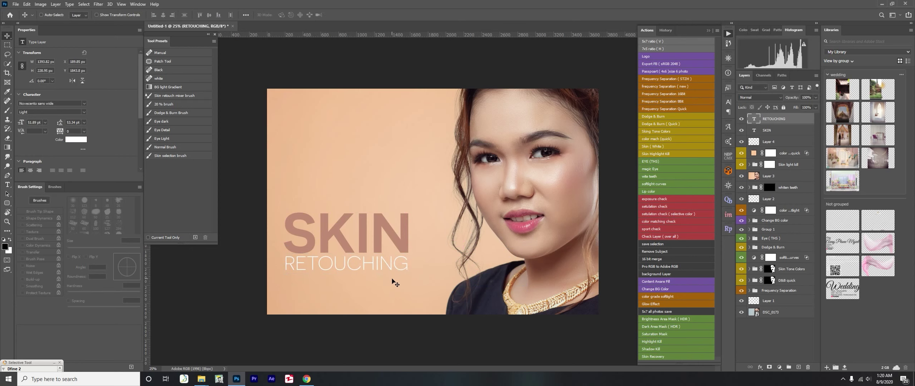
scroll(395, 282, "up", 1)
Fill the SKIN text with an orange tone sampled from the photo.
right_click(373, 246)
left_click(400, 111)
left_click(5, 247)
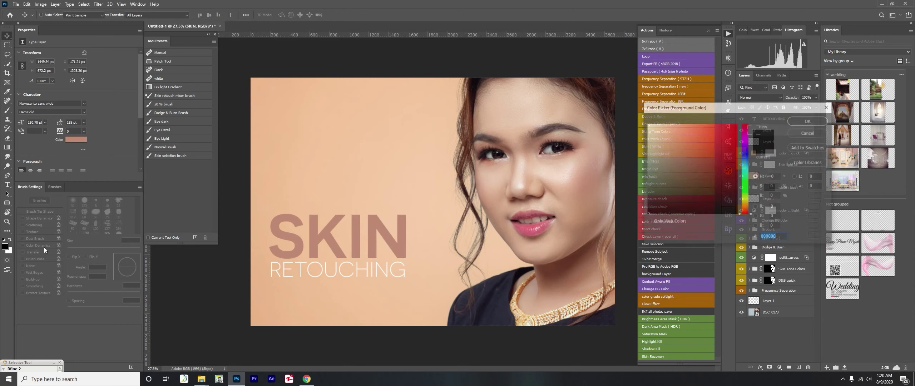
left_click(410, 213)
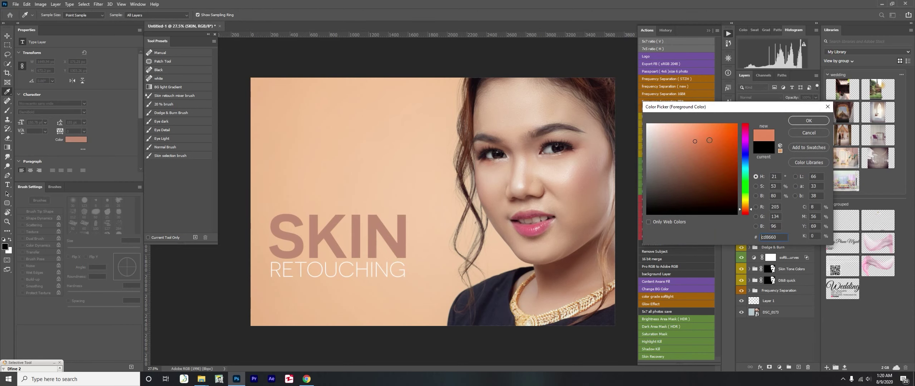
left_click(801, 122)
key("alt+BackSpace")
key("v")
key("ctrl+minus")
key("ctrl+minus")
key("ctrl+minus")
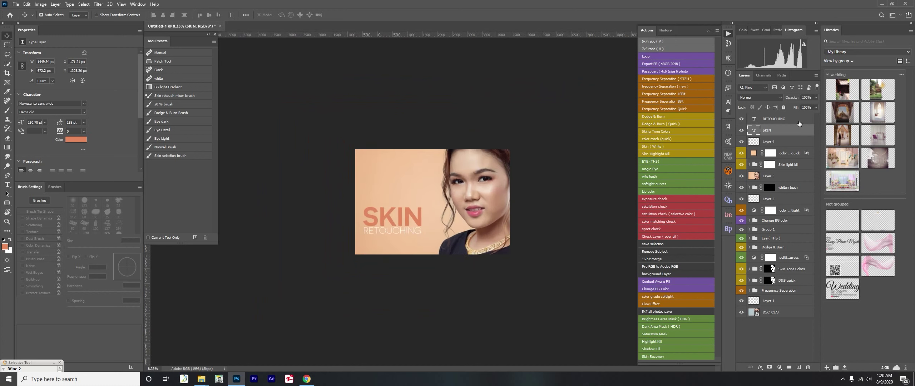
key("ctrl+plus")
key("ctrl+plus")
key("ctrl+plus")
scroll(615, 206, "up", 1)
scroll(615, 206, "up", 1)
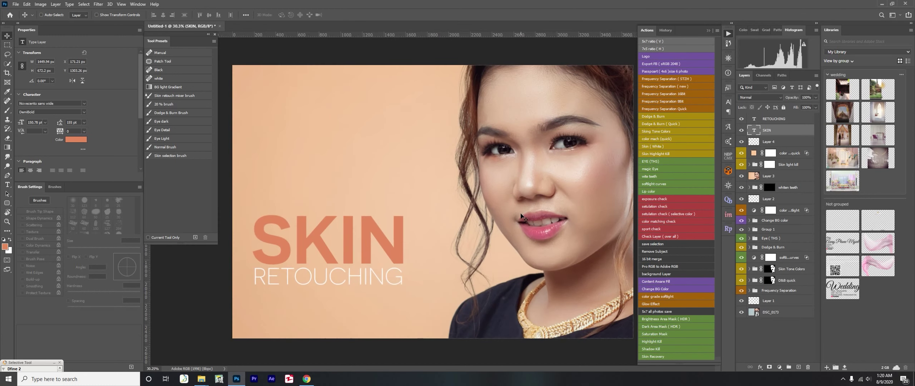
Run the color grade softlight action above Layer 4 at 50% opacity, comparing with the original.
key("alt+bracketleft")
left_click(654, 296)
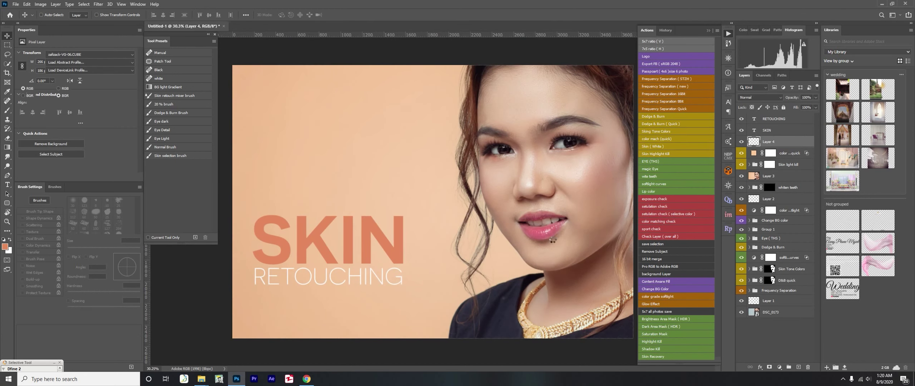
left_click(816, 97)
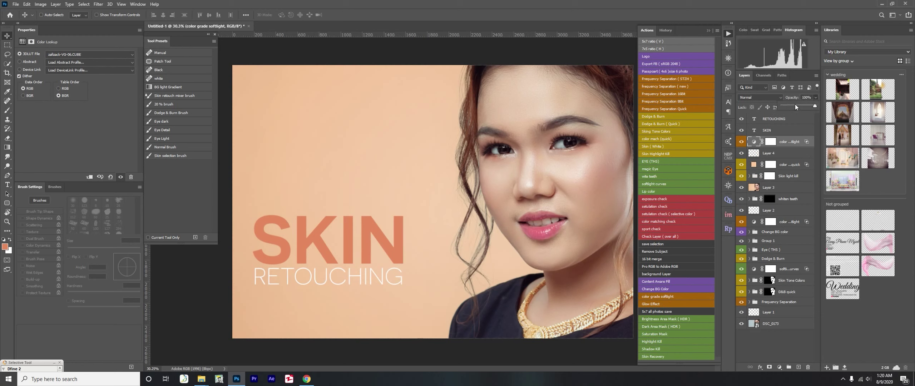
left_click_drag(798, 112, 793, 106)
left_click(742, 143)
key("5")
key("ctrl+minus")
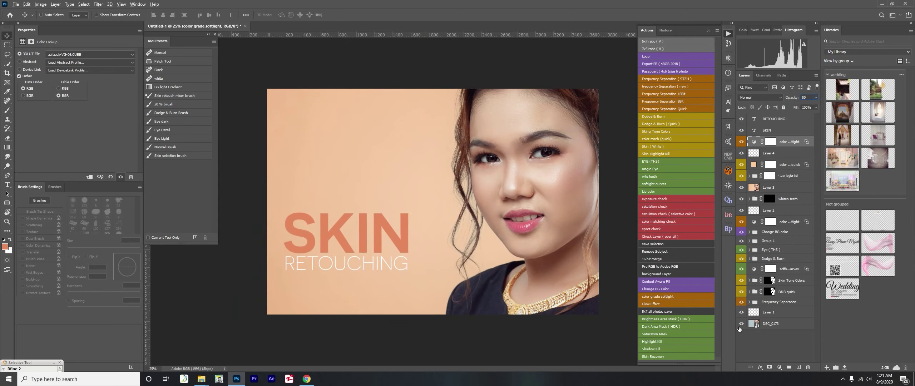
left_click(741, 324, "alt")
left_click(741, 326, "alt")
left_click(742, 325, "alt")
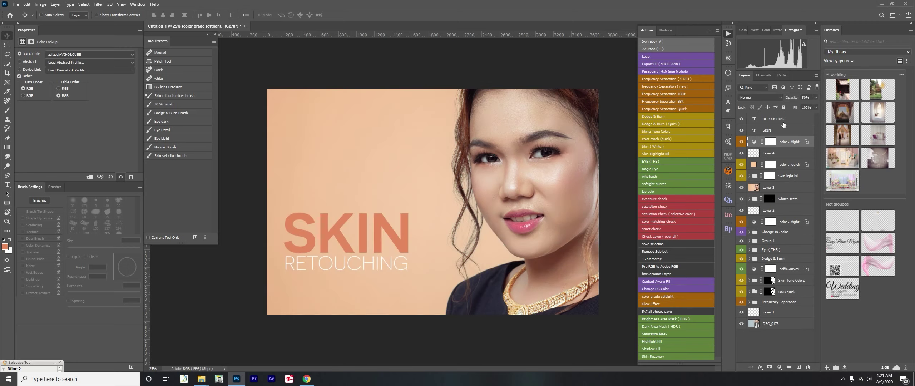